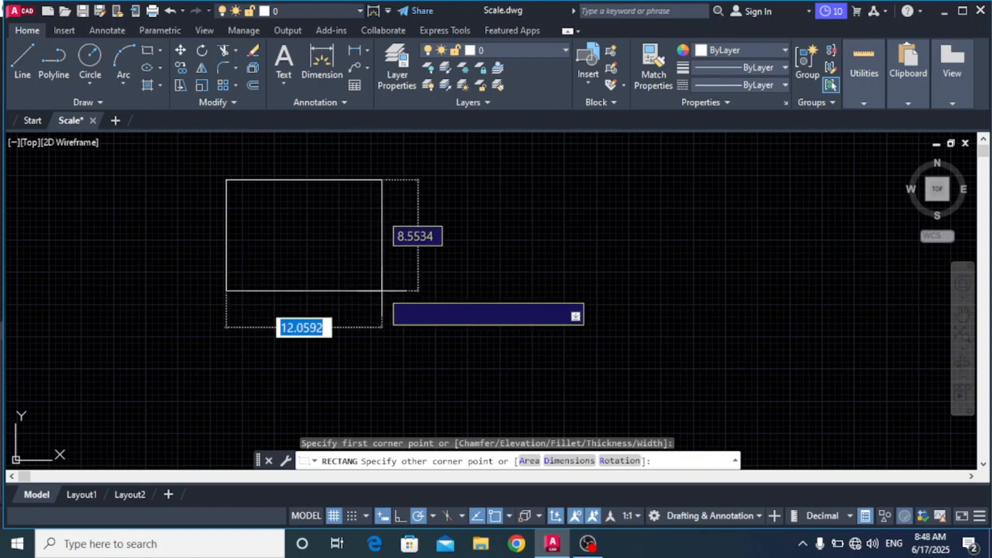
# - Finish the rectangle with a width of 10 and a height of 5
pyautogui.write('10')
pyautogui.press('Tab')
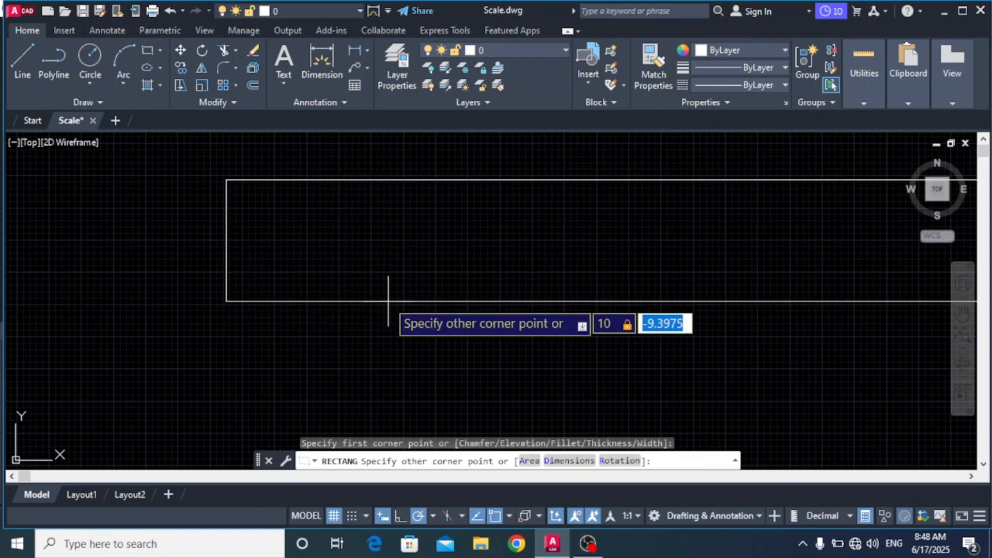
pyautogui.write('5')
pyautogui.press('Return')
pyautogui.moveTo(269, 200); pyautogui.dragTo(337, 306, button='middle')
pyautogui.scroll(2, 339, 309)
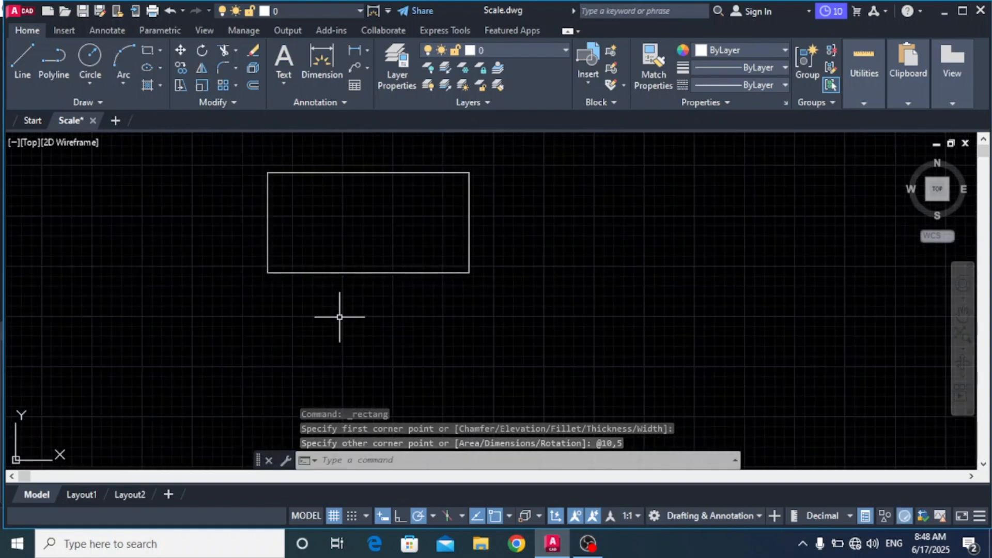
# - Dimension the rectangle's width between its two upper corners, placing the dimension line above it
pyautogui.click(323, 72)
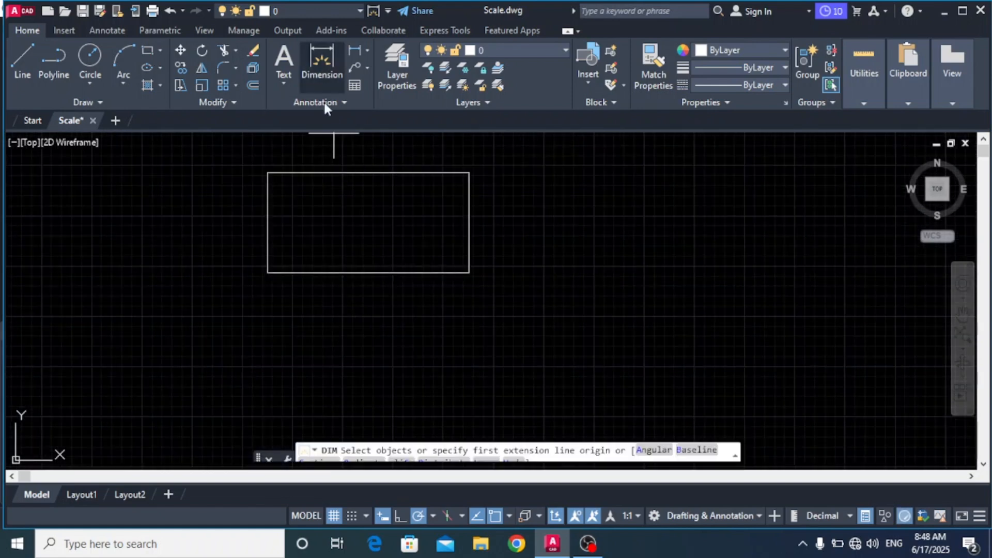
pyautogui.click(267, 172)
pyautogui.click(469, 172)
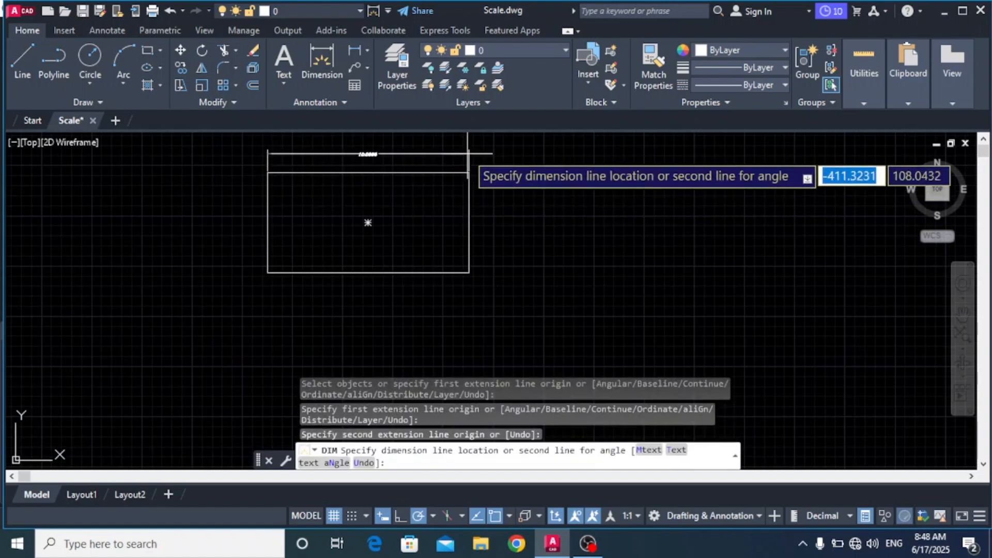
pyautogui.click(469, 153)
# - Dimension the rectangle's height along its right edge, placing the dimension line to the right, and end the dimensioning
pyautogui.click(469, 173)
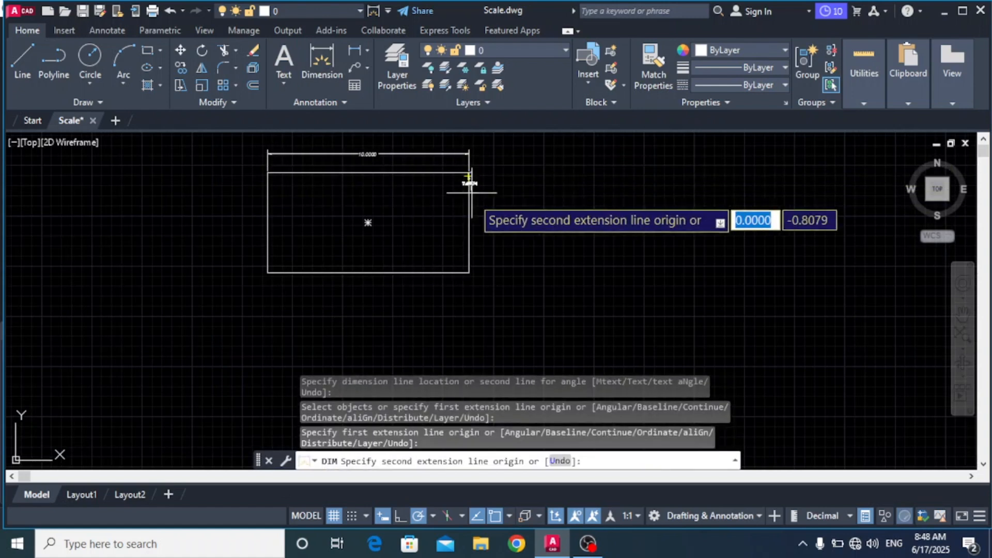
pyautogui.click(469, 273)
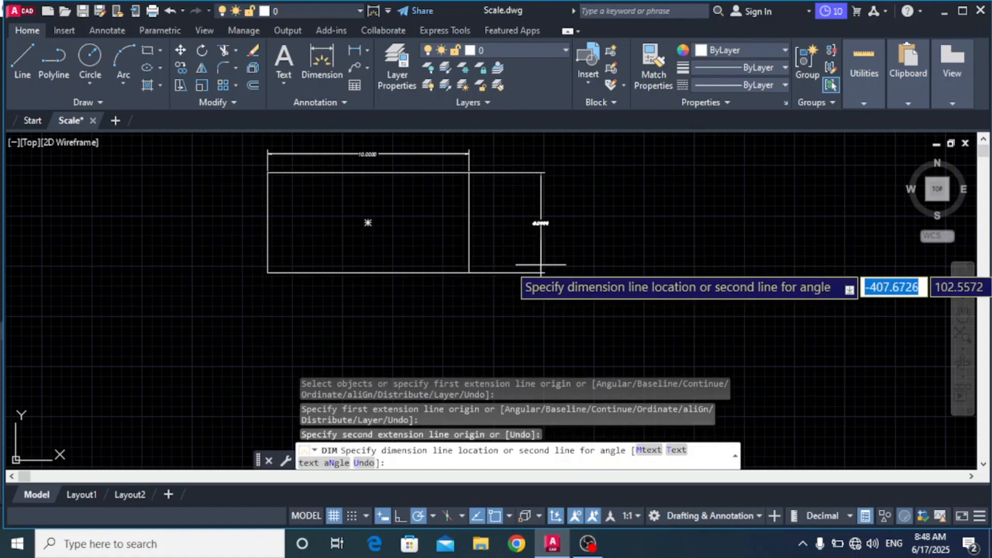
pyautogui.click(554, 255)
pyautogui.scroll(2, 554, 254)
pyautogui.scroll(-3, 554, 246)
pyautogui.scroll(2, 472, 215)
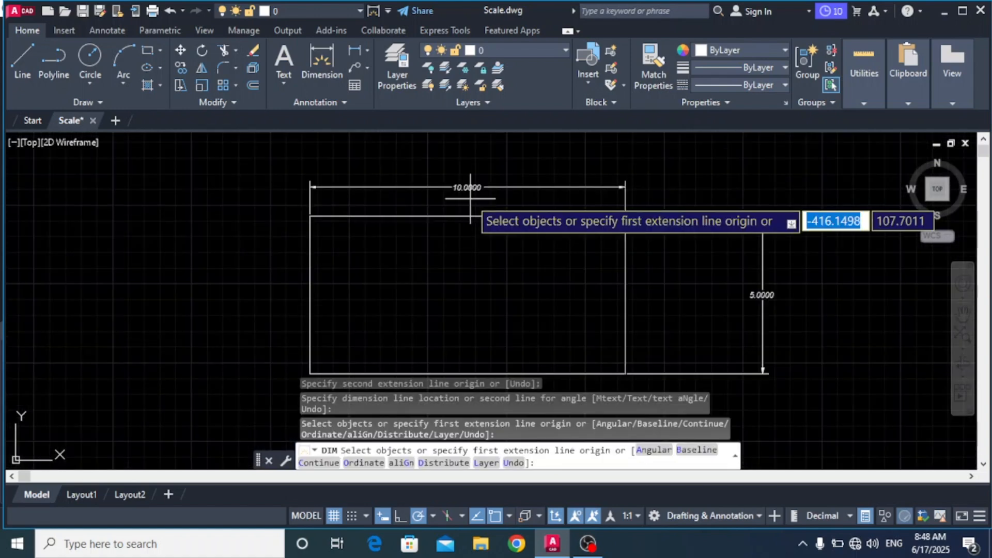
pyautogui.press('Return')
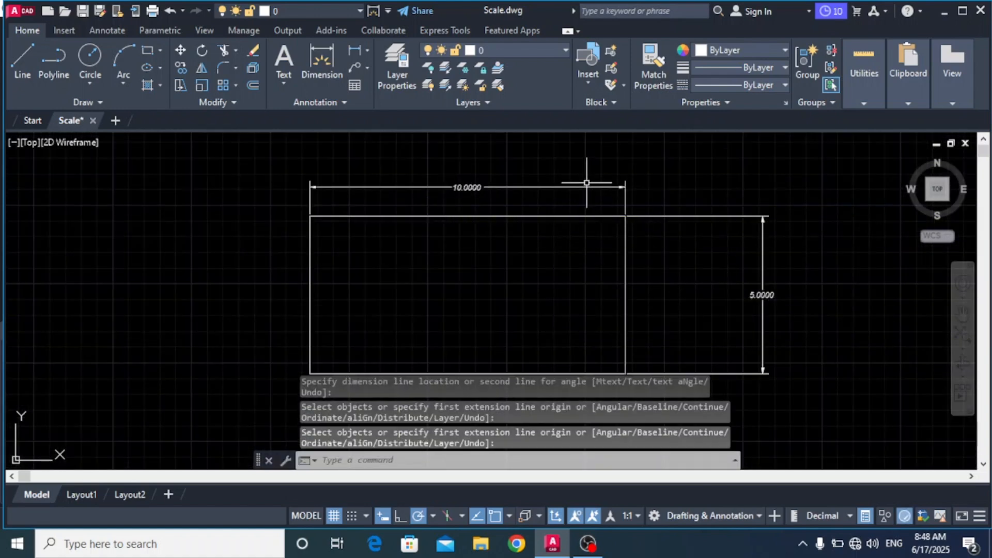
# - Delete the rectangle's width and height dimensions
pyautogui.click(581, 186)
pyautogui.press('Delete')
pyautogui.click(680, 216)
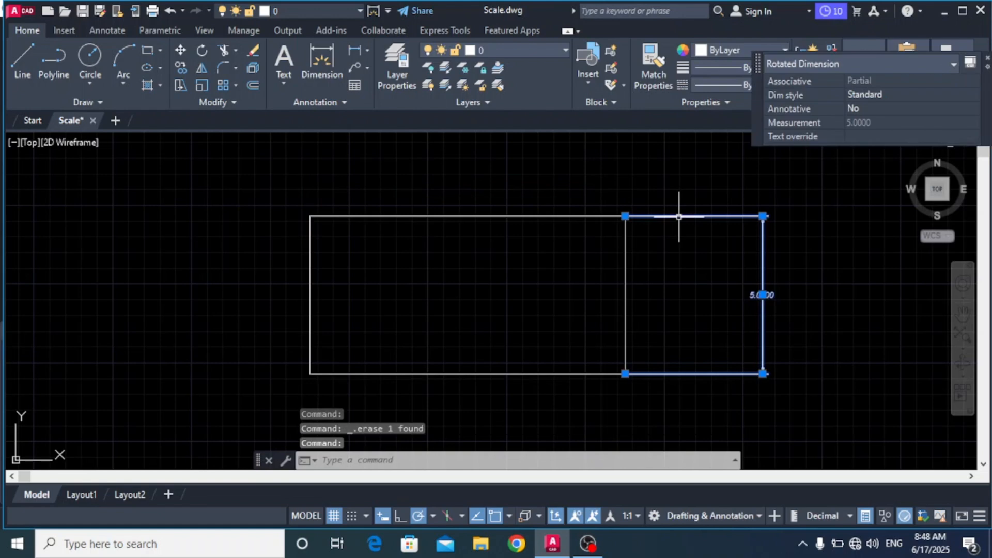
pyautogui.press('Delete')
# - Copy the rectangle from its top edge's midpoint to form a column of five rectangles with two more beside it
pyautogui.scroll(-4, 680, 216)
pyautogui.scroll(-4, 620, 296)
pyautogui.scroll(2, 625, 336)
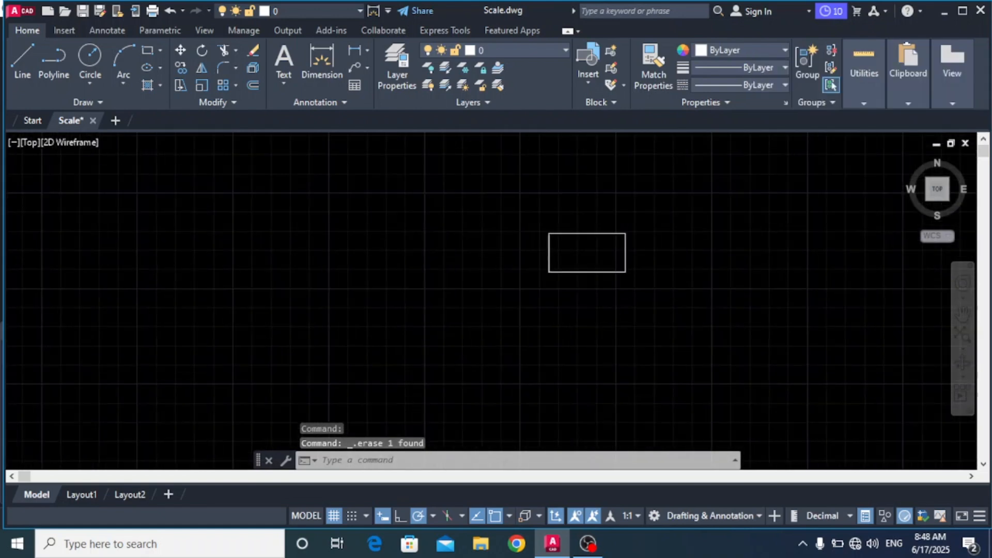
pyautogui.moveTo(602, 260)
pyautogui.mouseDown(button='middle')
pyautogui.moveTo(441, 192)
pyautogui.moveTo(346, 259)
pyautogui.mouseUp(button='middle')
pyautogui.scroll(4, 438, 181)
pyautogui.scroll(-2, 438, 181)
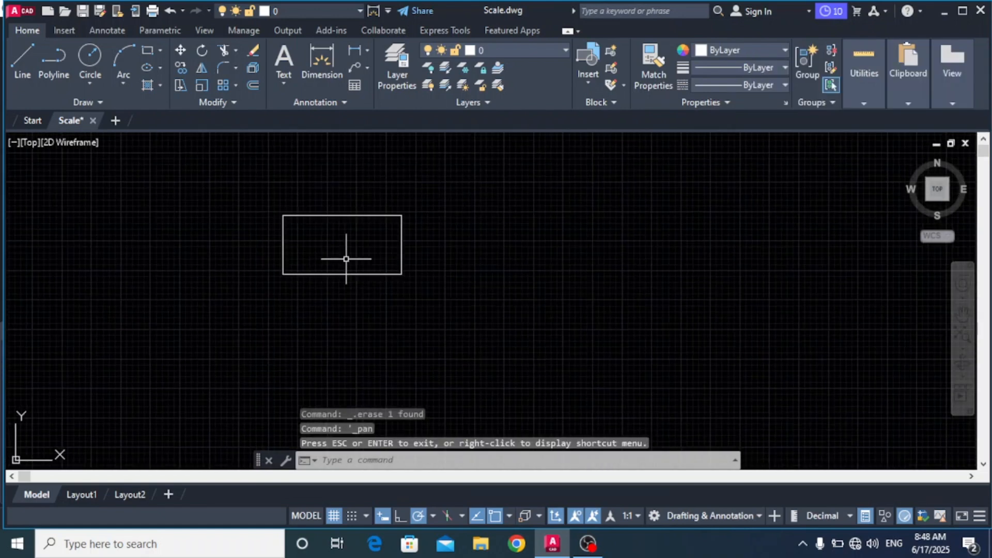
pyautogui.click(317, 213)
pyautogui.click(312, 218)
pyautogui.write('co')
pyautogui.press('Return')
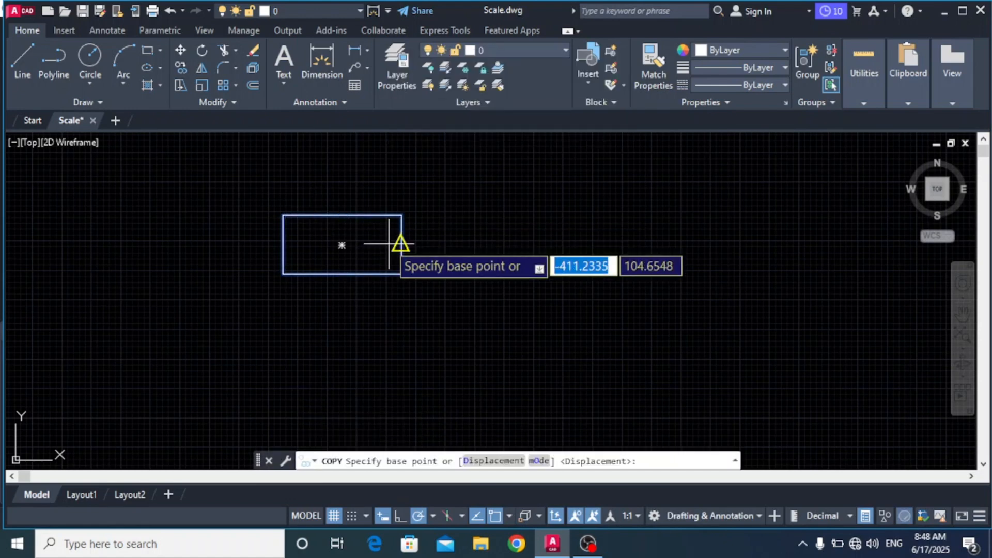
pyautogui.click(358, 215)
pyautogui.click(555, 217)
pyautogui.click(357, 322)
pyautogui.click(488, 341)
pyautogui.scroll(-2, 472, 348)
pyautogui.click(461, 333)
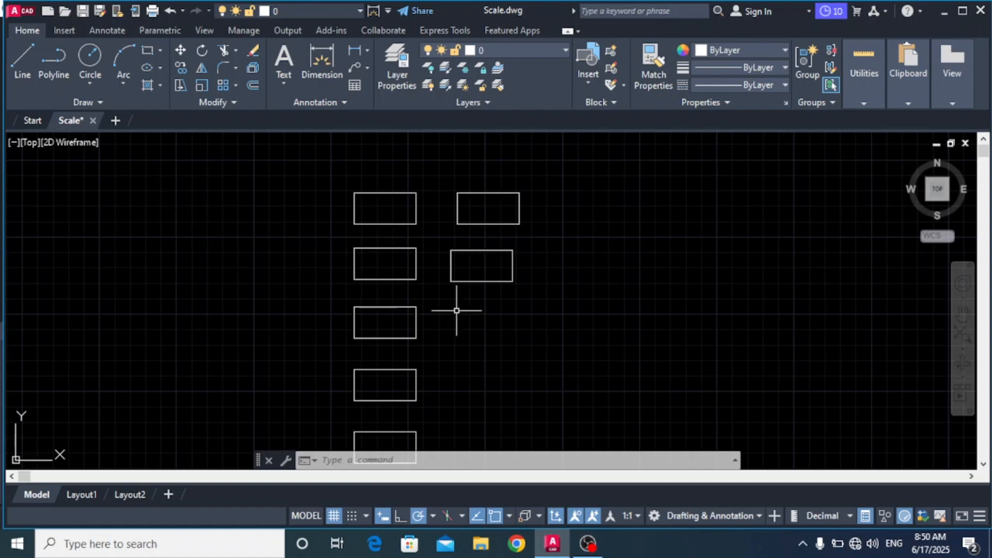
# - Scale the upper rectangle of the right column by a factor of 2 from its lower-left corner
pyautogui.scroll(1, 457, 310)
pyautogui.scroll(-1, 459, 331)
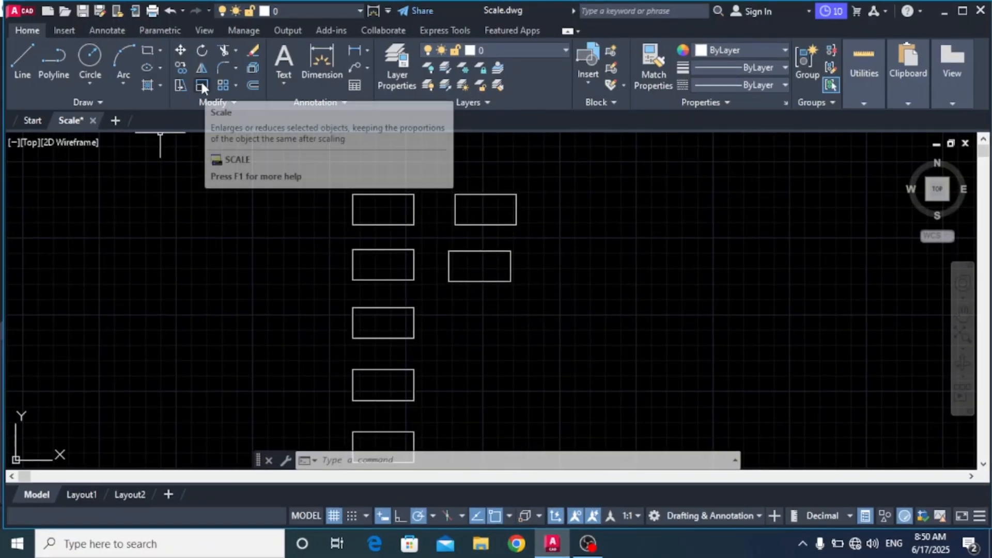
pyautogui.click(202, 85)
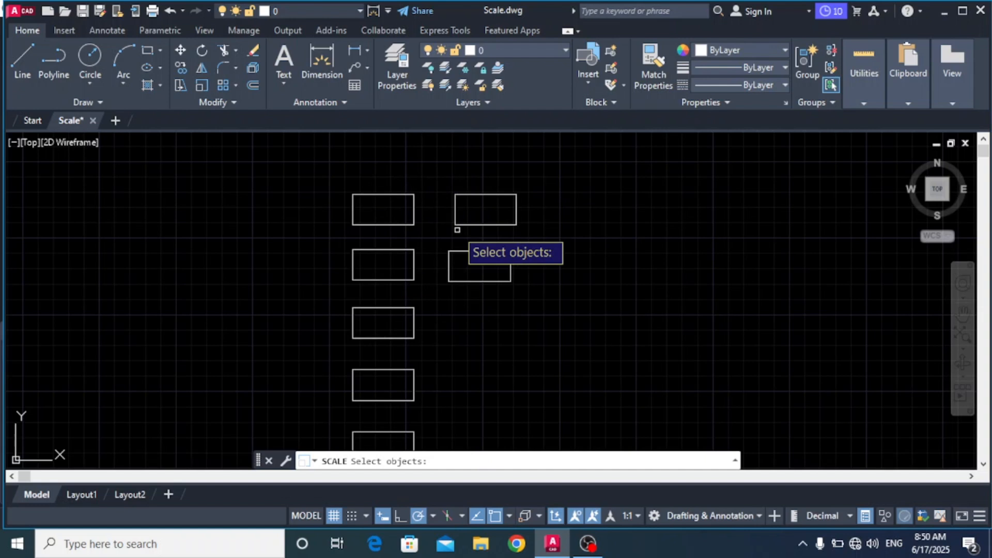
pyautogui.click(487, 192)
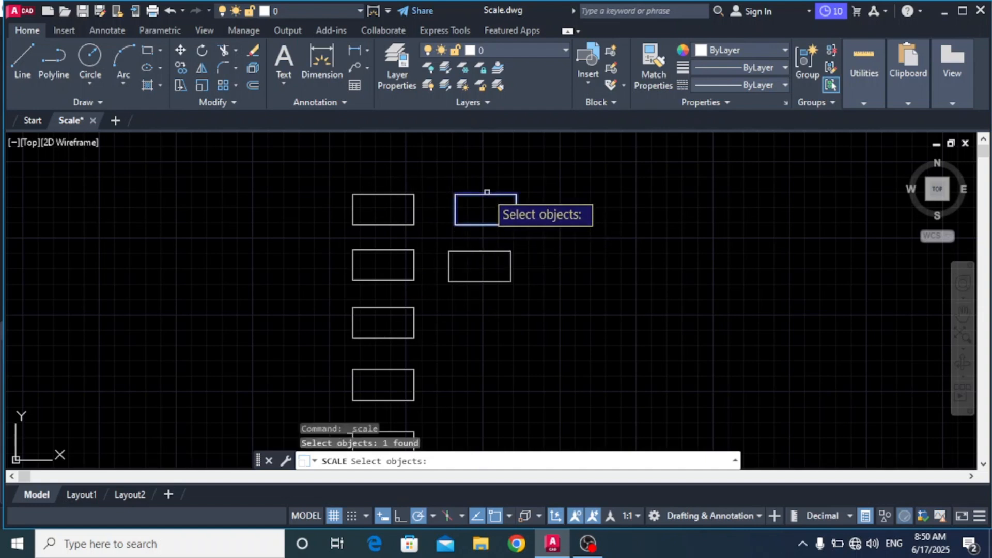
pyautogui.press('Return')
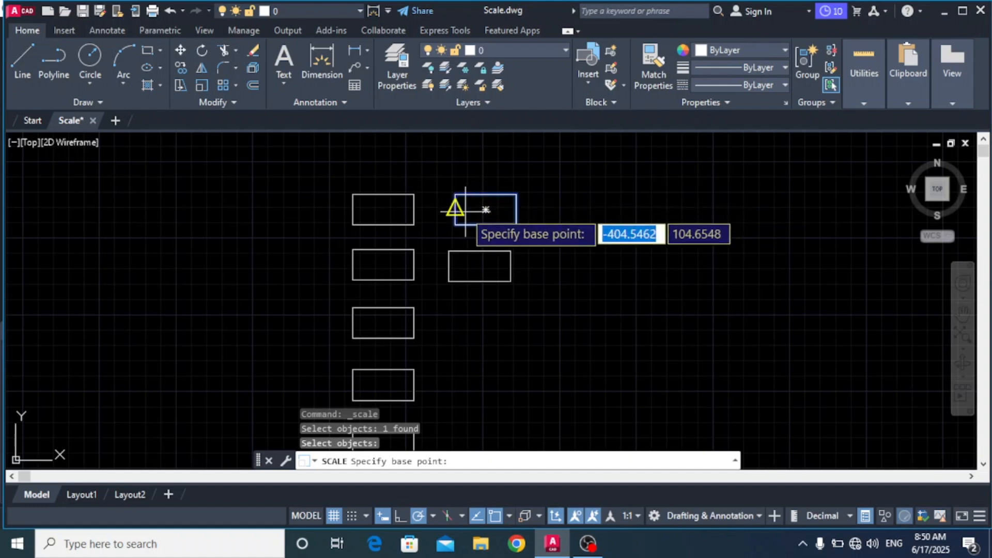
pyautogui.click(455, 225)
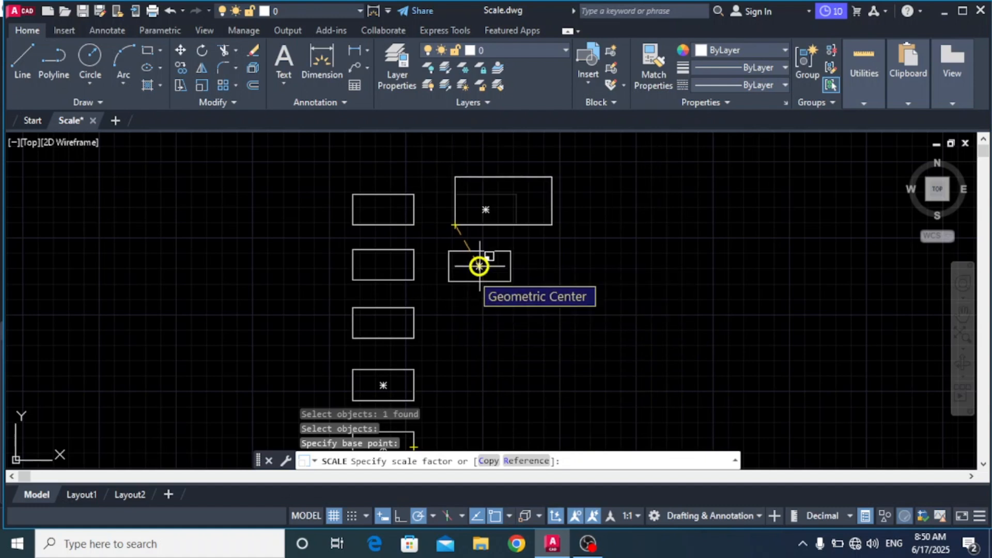
pyautogui.write('2')
pyautogui.press('Return')
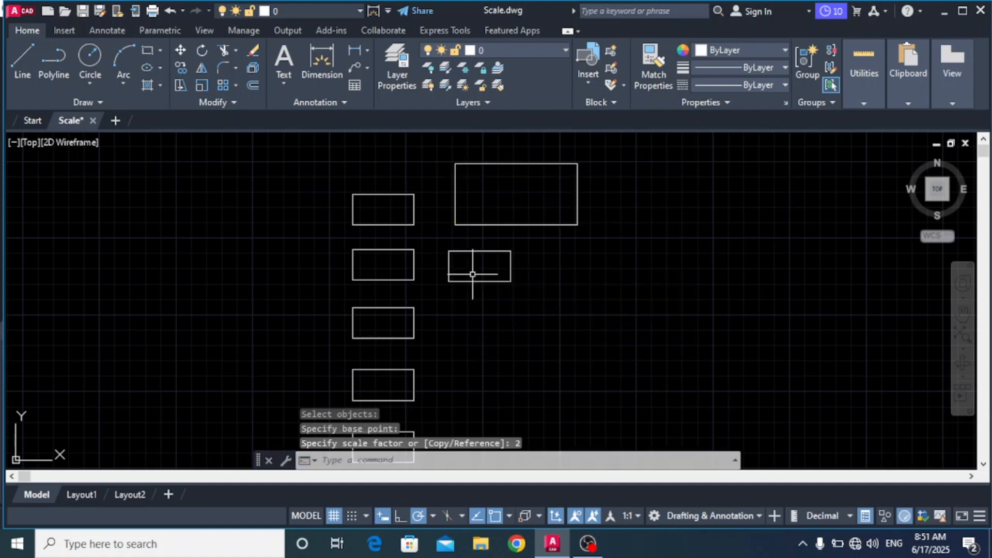
# - Dimension the enlarged rectangle's width, placing the dimension line above its top edge
pyautogui.scroll(2, 455, 175)
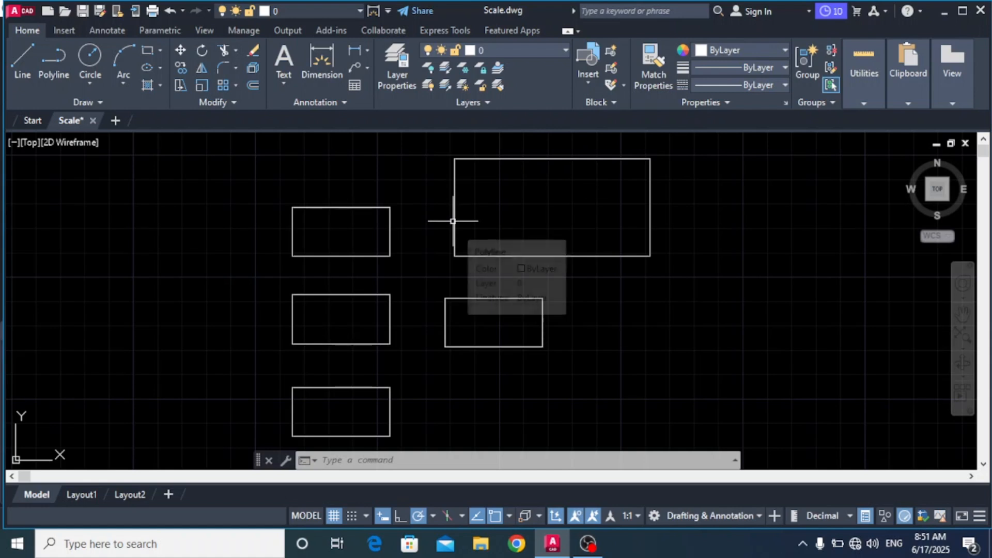
pyautogui.click(320, 65)
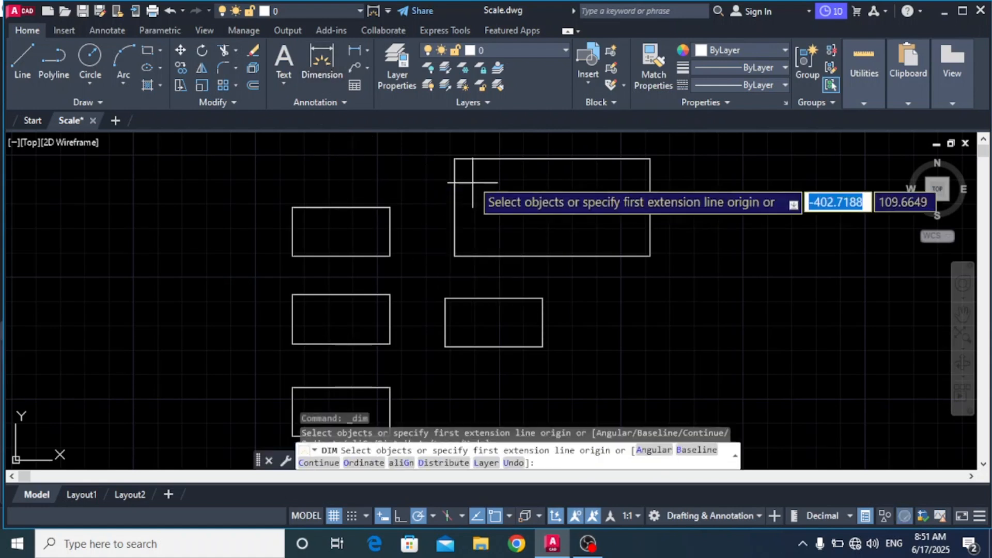
pyautogui.click(454, 158)
pyautogui.click(650, 159)
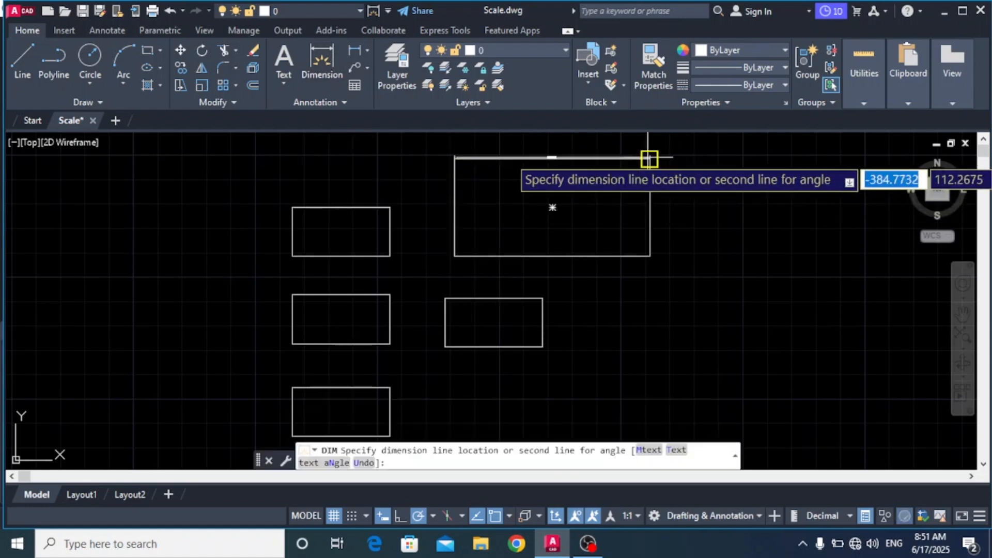
pyautogui.scroll(4, 650, 139)
pyautogui.click(643, 140)
pyautogui.scroll(2, 373, 146)
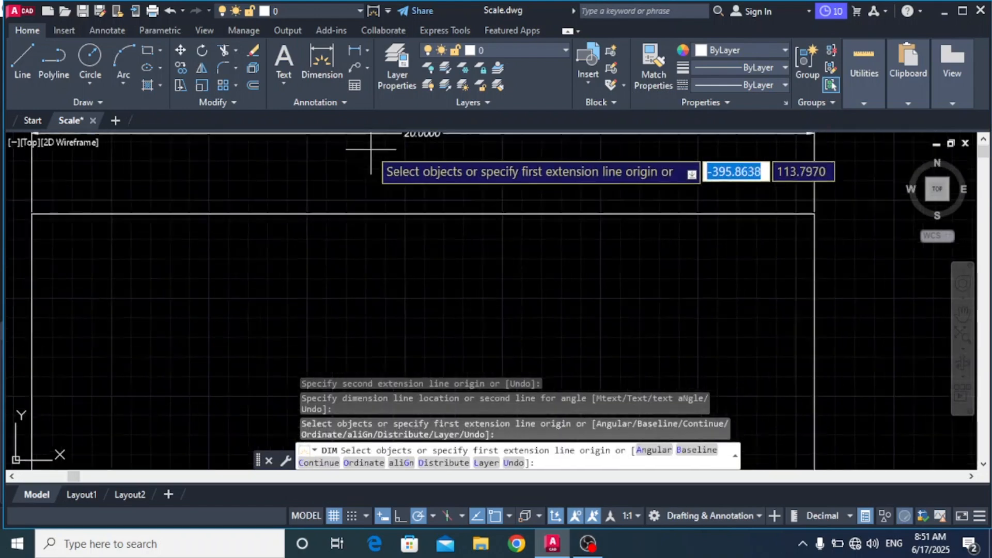
# - Dimension the enlarged rectangle's height along its right edge, placing the dimension line to the right
pyautogui.scroll(-2, 401, 201)
pyautogui.scroll(-2, 416, 182)
pyautogui.scroll(2, 403, 195)
pyautogui.scroll(-4, 306, 240)
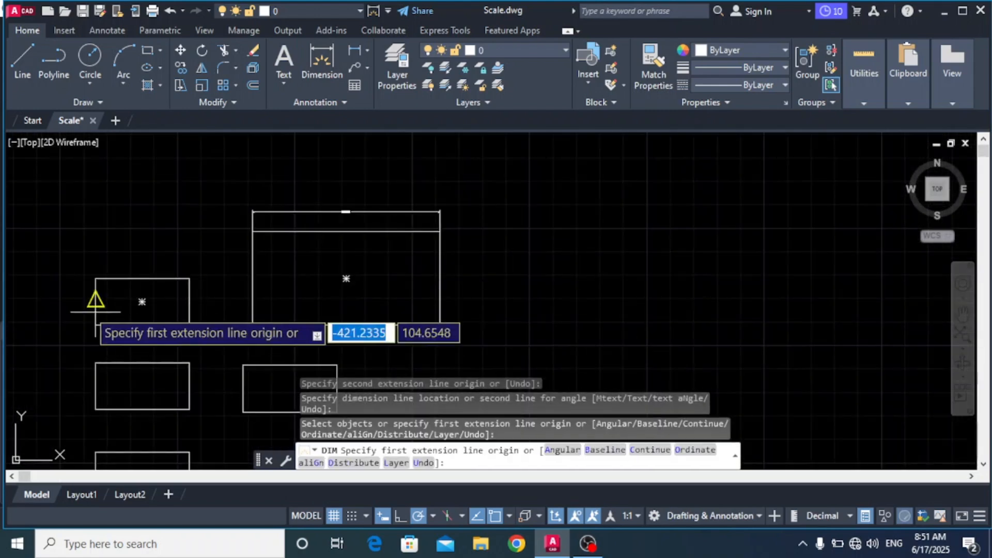
pyautogui.scroll(1, 414, 222)
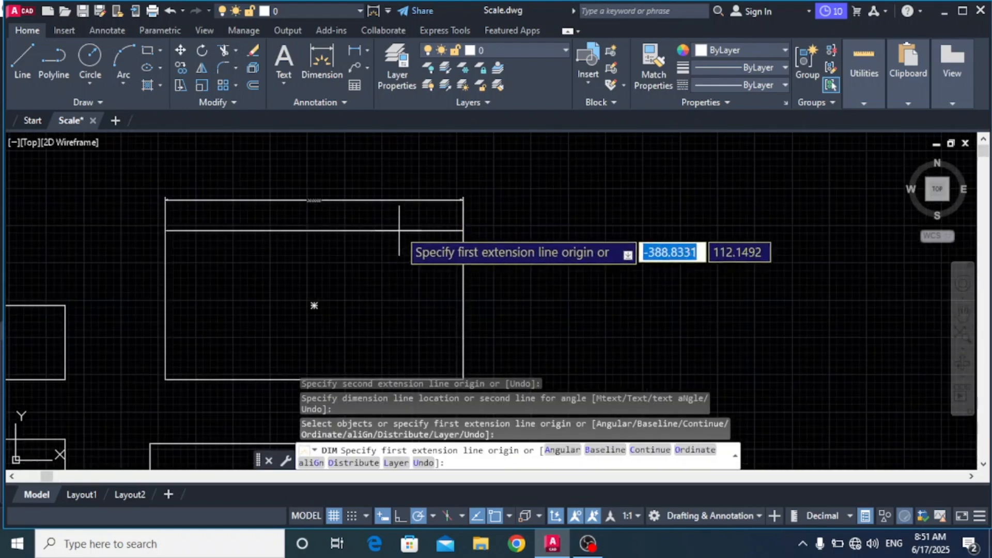
pyautogui.scroll(-1, 462, 230)
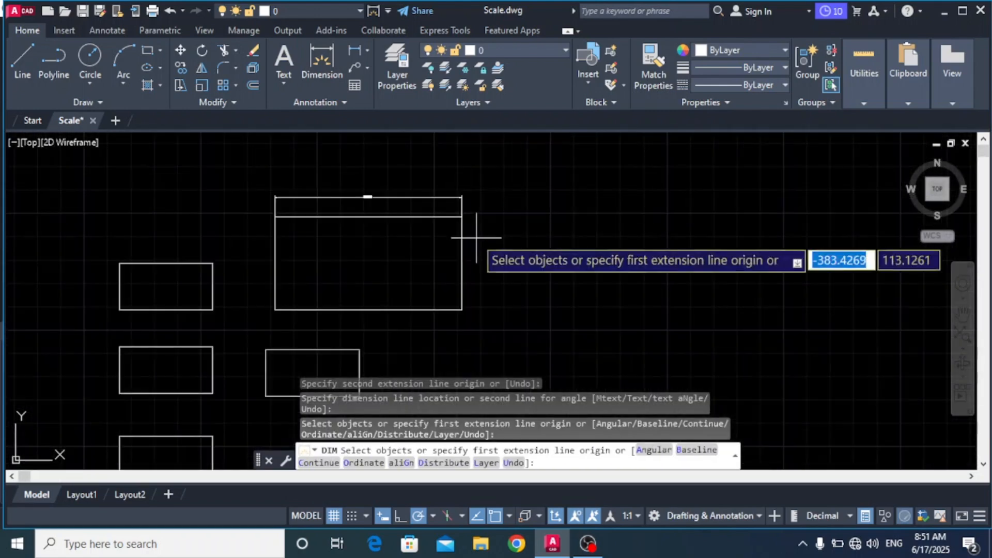
pyautogui.click(322, 62)
pyautogui.click(462, 216)
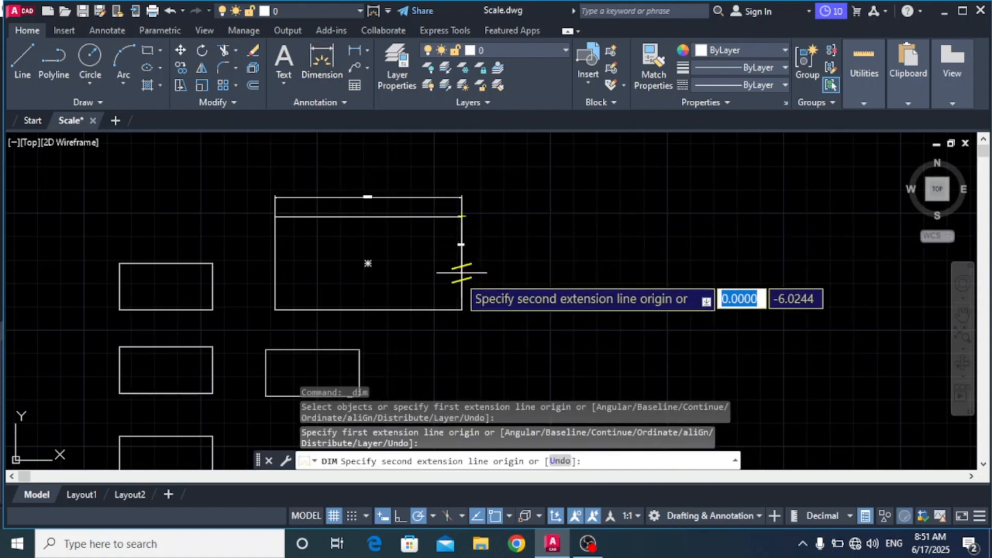
pyautogui.click(462, 310)
pyautogui.click(539, 280)
pyautogui.scroll(3, 543, 280)
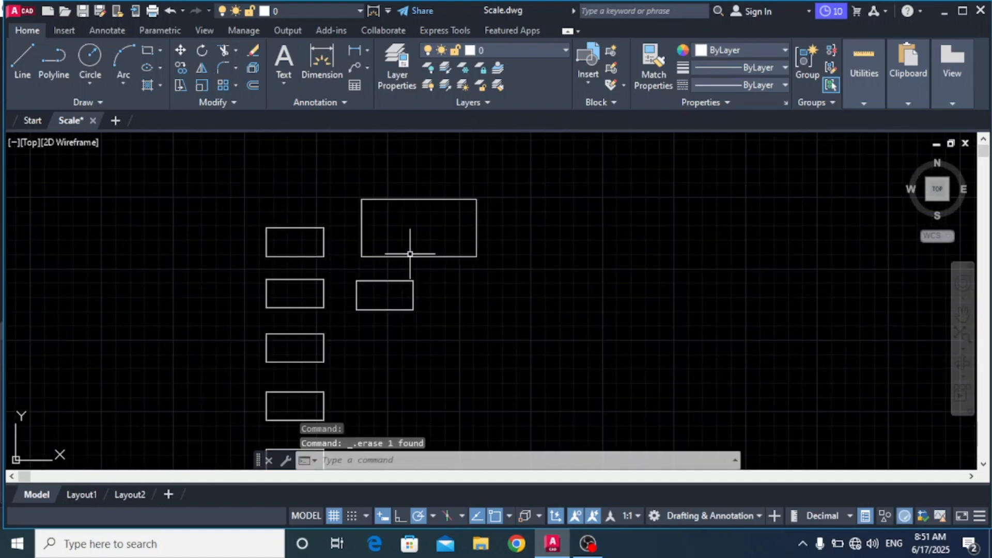
# - Set the enlarged rectangle's color to Cyan and clear the selection
pyautogui.click(433, 200)
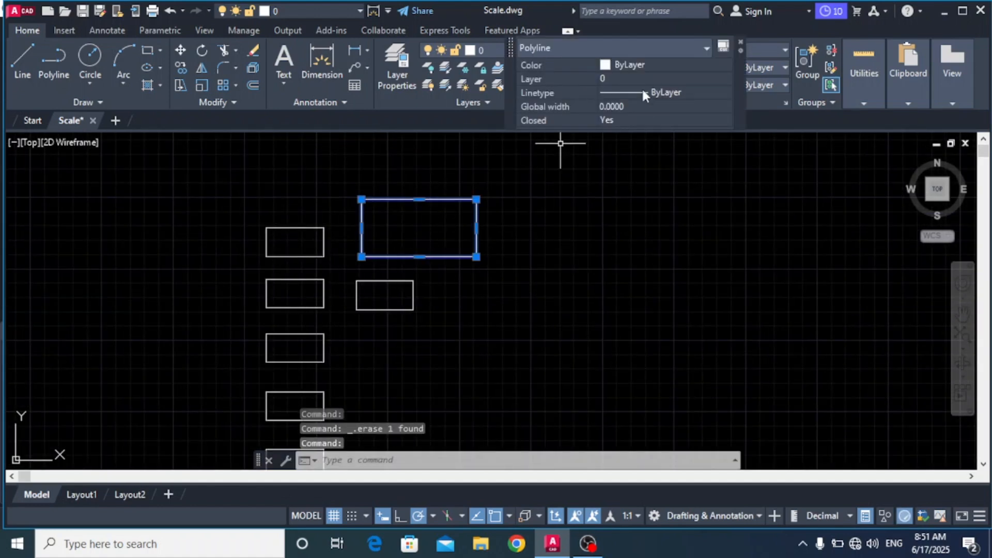
pyautogui.click(650, 66)
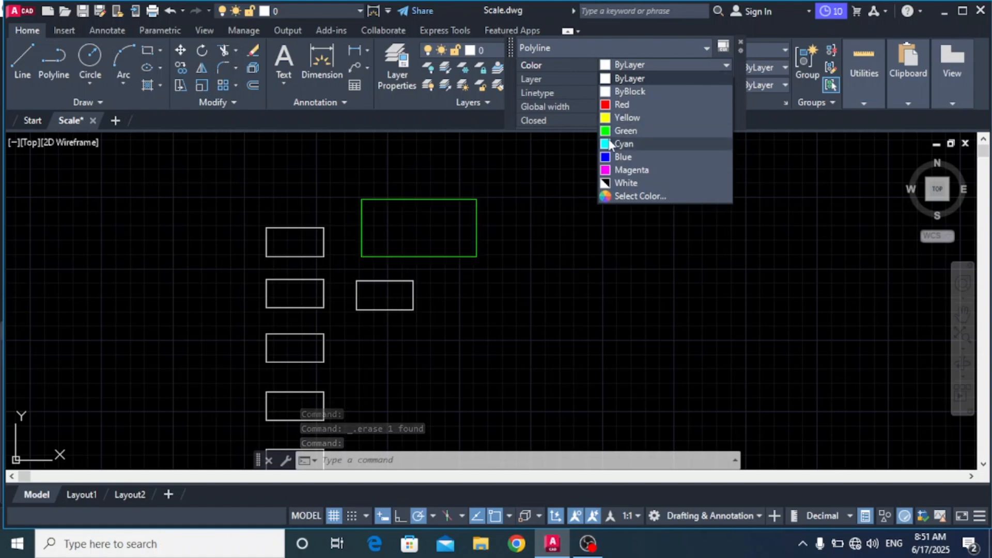
pyautogui.click(636, 145)
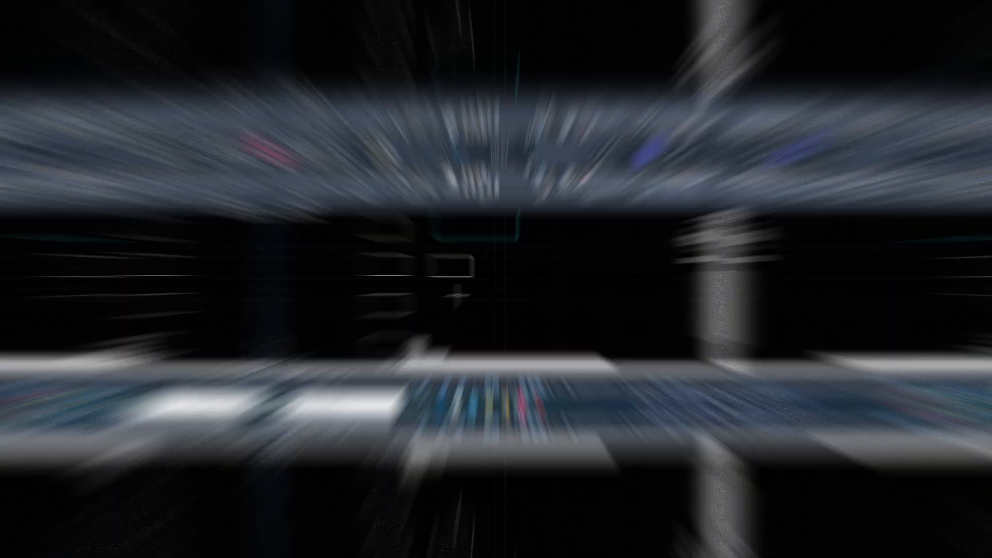
pyautogui.press('Escape')
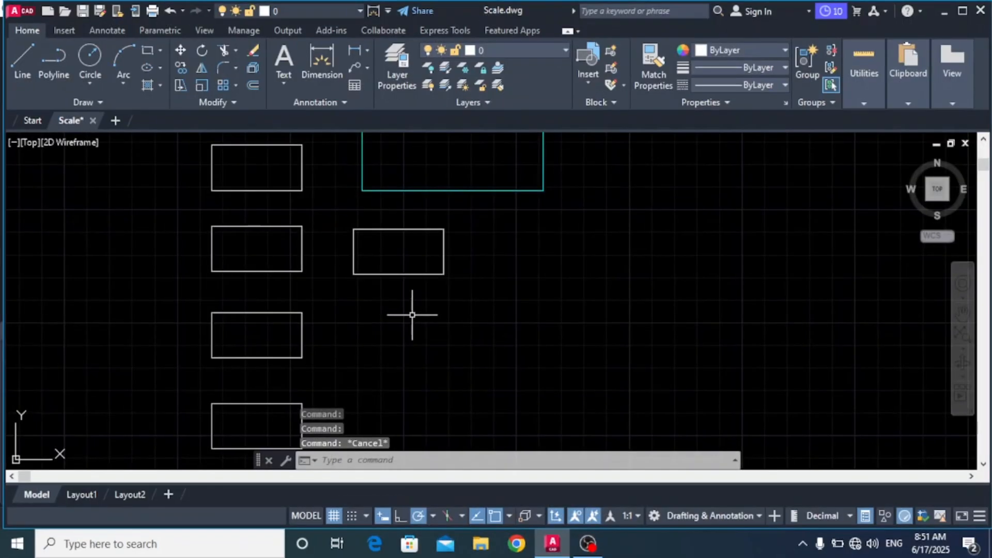
# - Scale the white rectangle below the cyan one by a factor of 0.5 from its lower-right corner
pyautogui.click(200, 86)
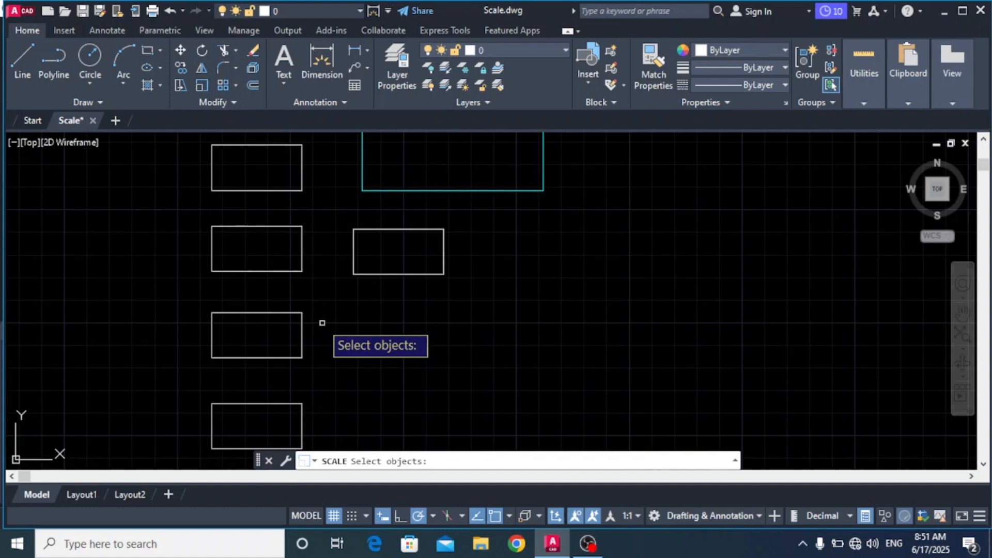
pyautogui.click(404, 228)
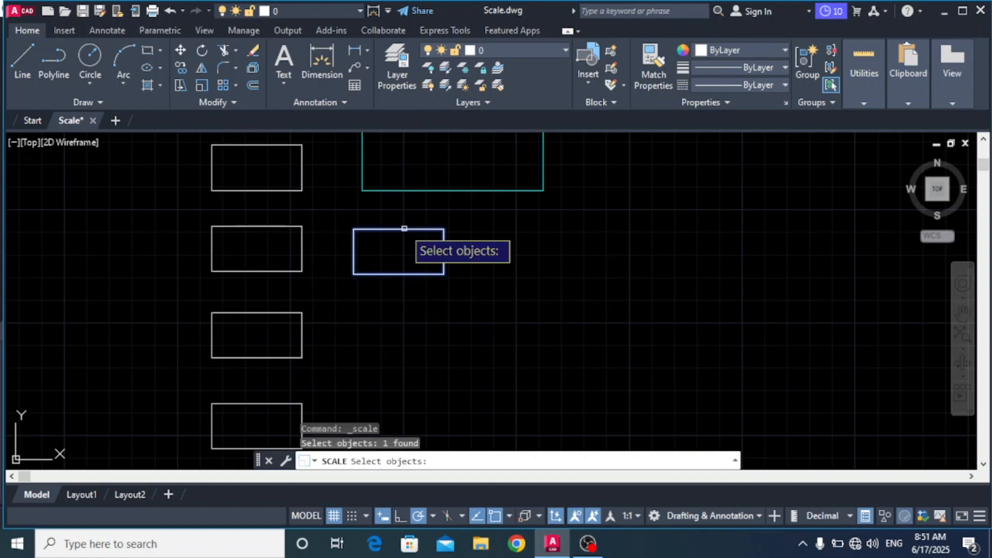
pyautogui.press('Return')
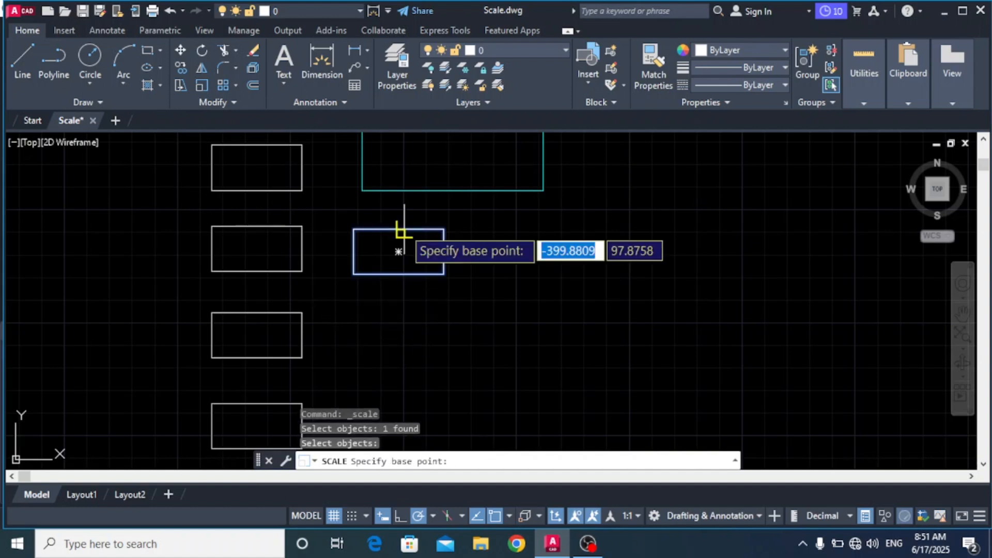
pyautogui.click(443, 274)
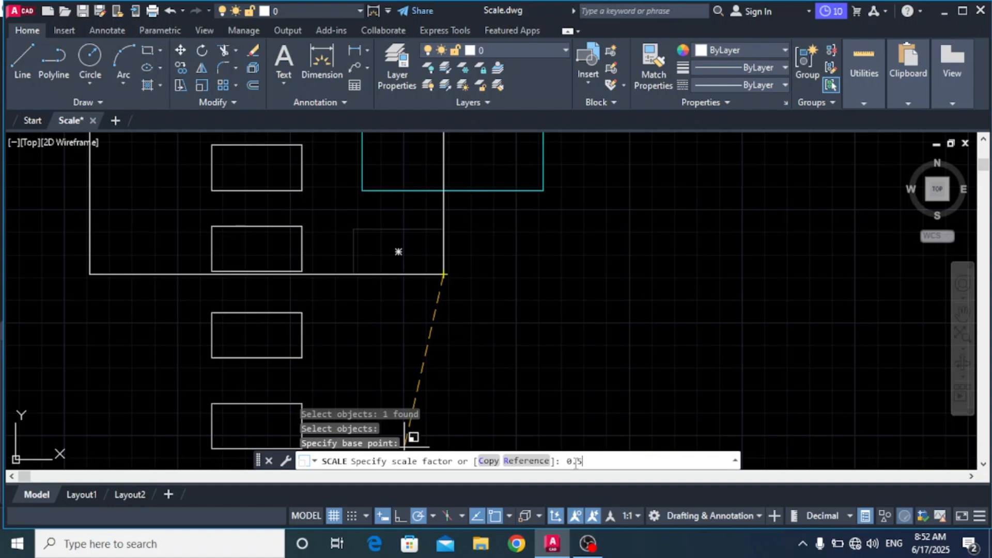
pyautogui.press('Return')
# - Dimension the reduced rectangle's width, placing the dimension line above its top edge
pyautogui.scroll(2, 439, 314)
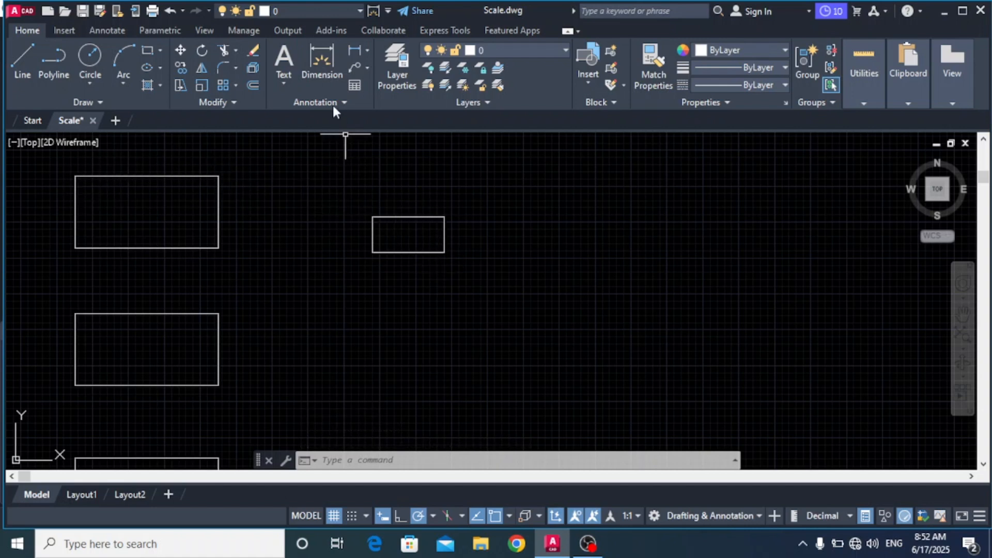
pyautogui.click(324, 65)
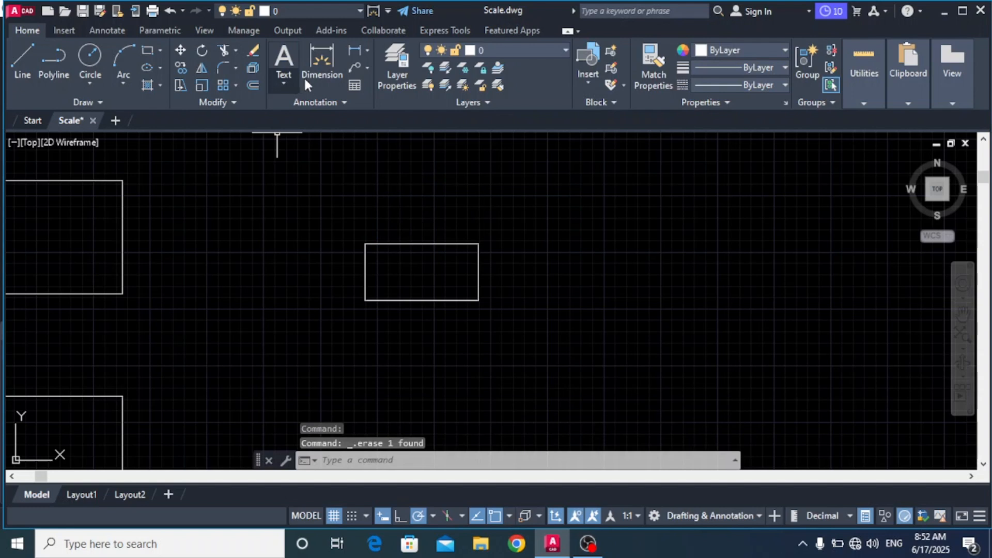
pyautogui.click(306, 83)
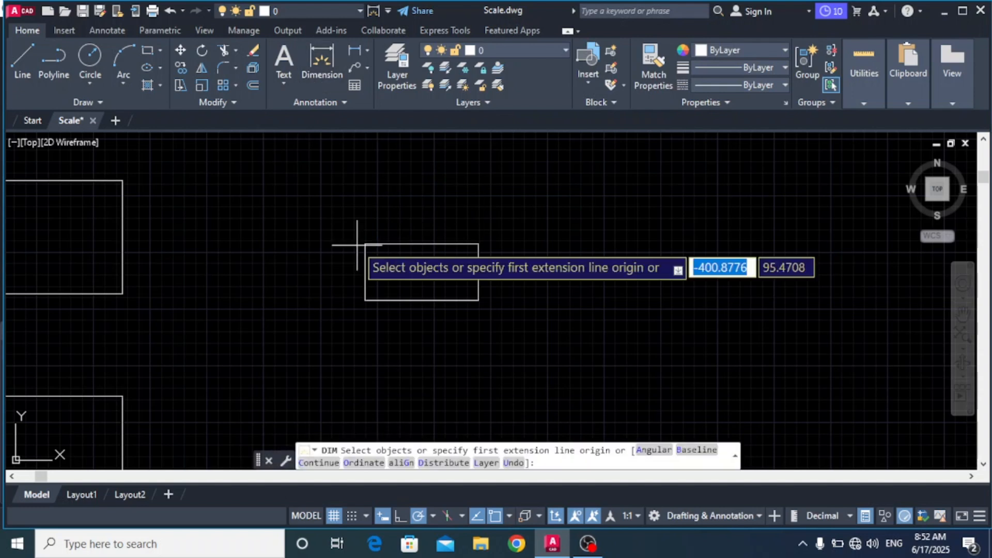
pyautogui.scroll(5, 357, 262)
pyautogui.click(368, 216)
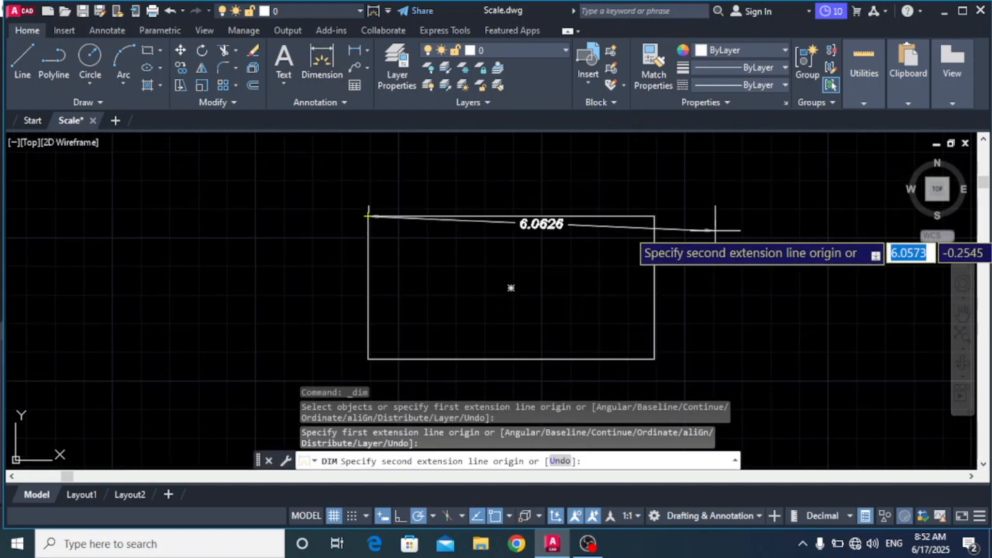
pyautogui.click(654, 216)
pyautogui.click(654, 174)
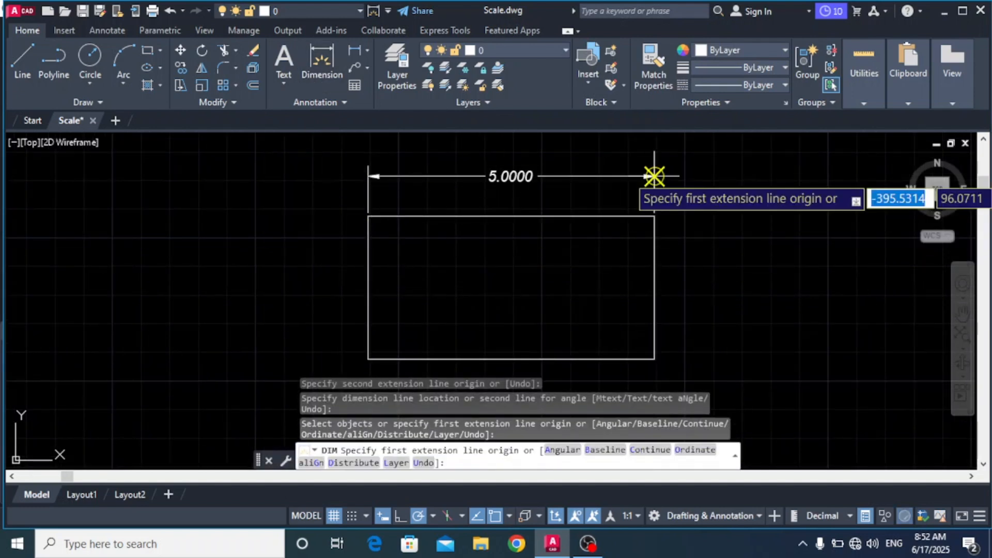
pyautogui.press('Escape')
# - Dimension the reduced rectangle's height along its right edge, placing the dimension line to the right
pyautogui.scroll(-2, 651, 175)
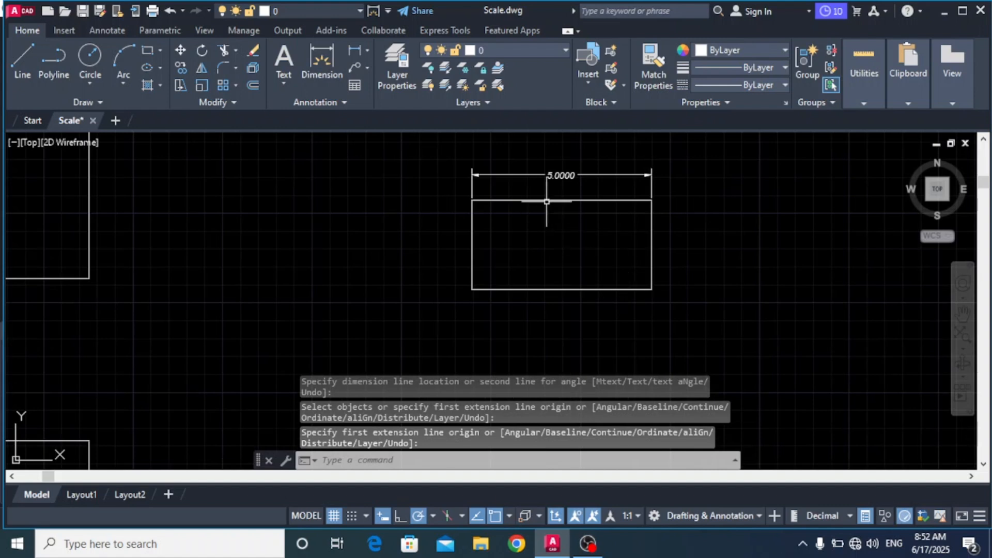
pyautogui.click(316, 63)
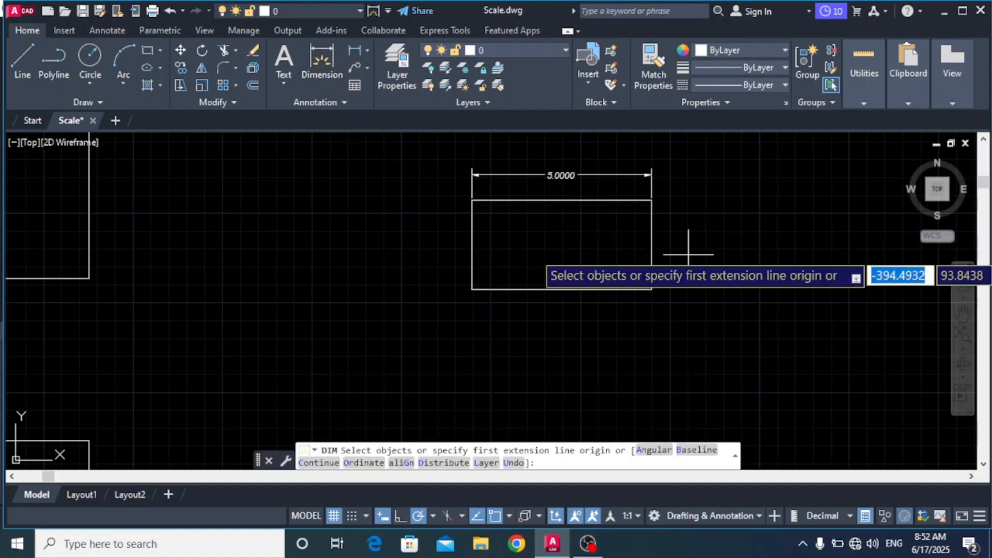
pyautogui.click(652, 200)
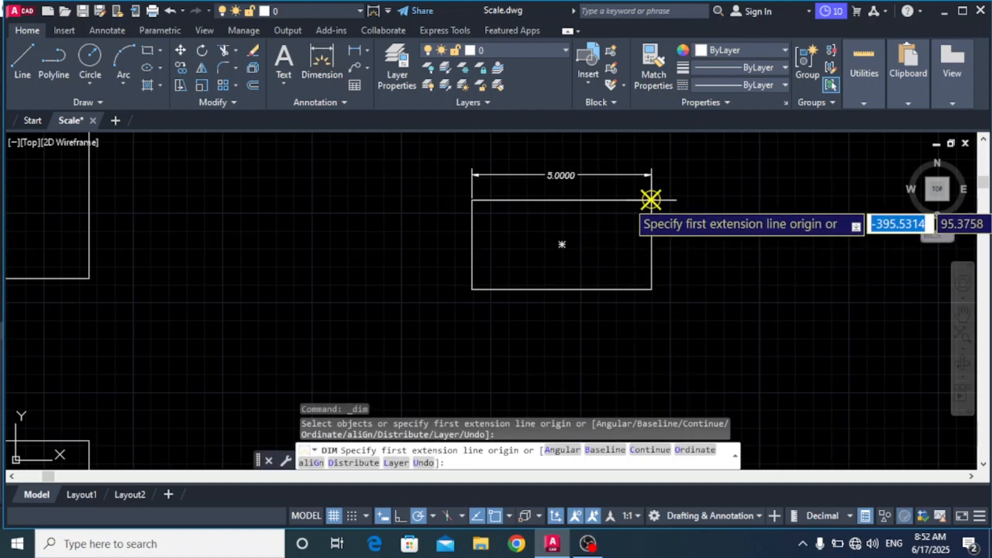
pyautogui.scroll(2, 649, 292)
pyautogui.click(649, 294)
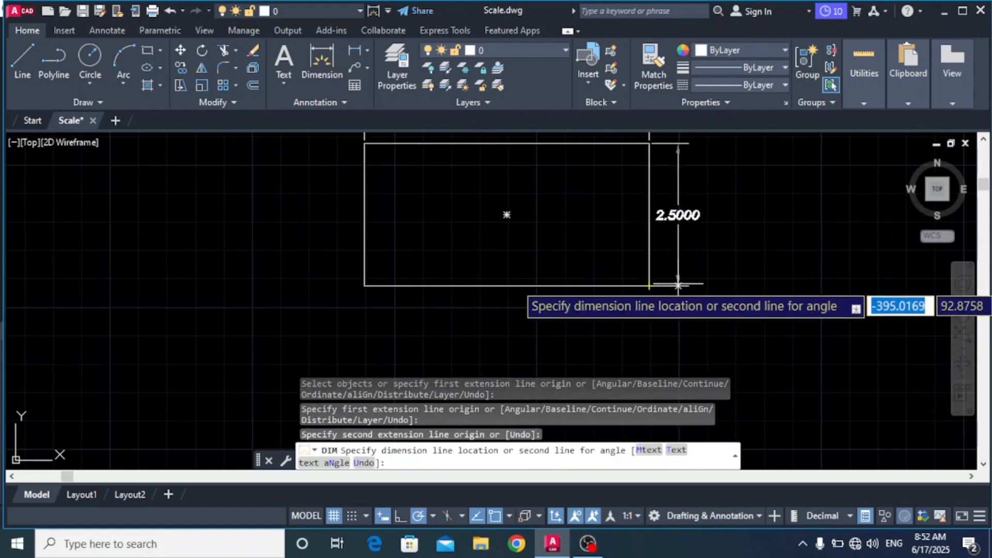
pyautogui.click(727, 277)
pyautogui.press('Escape')
# - Delete the width and height dimensions of the reduced rectangle
pyautogui.scroll(-5, 533, 273)
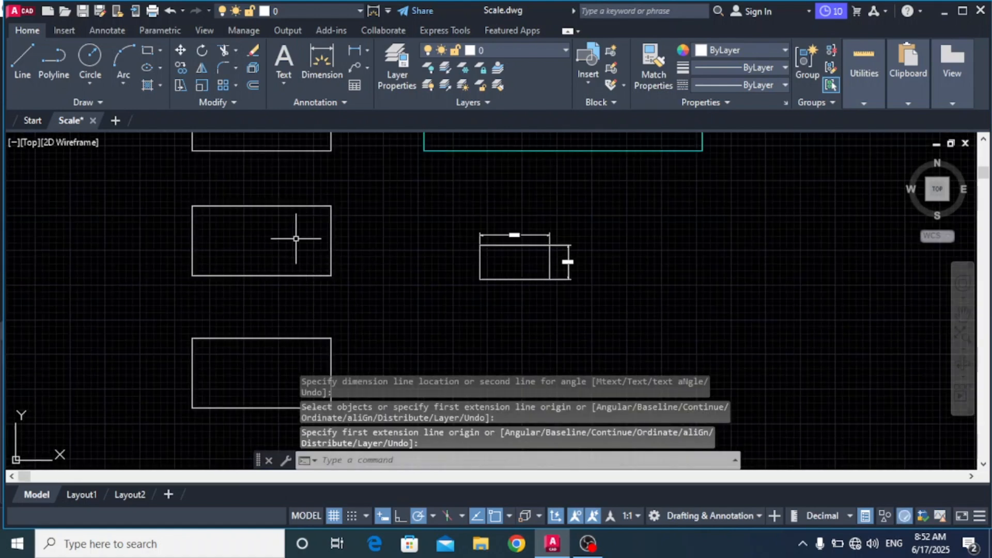
pyautogui.scroll(2, 540, 281)
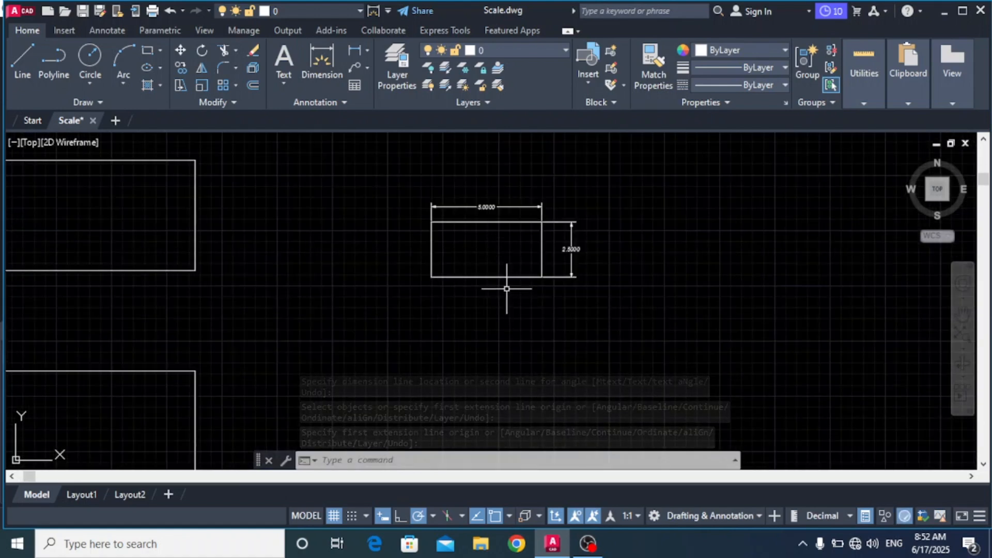
pyautogui.click(523, 206)
pyautogui.press('Delete')
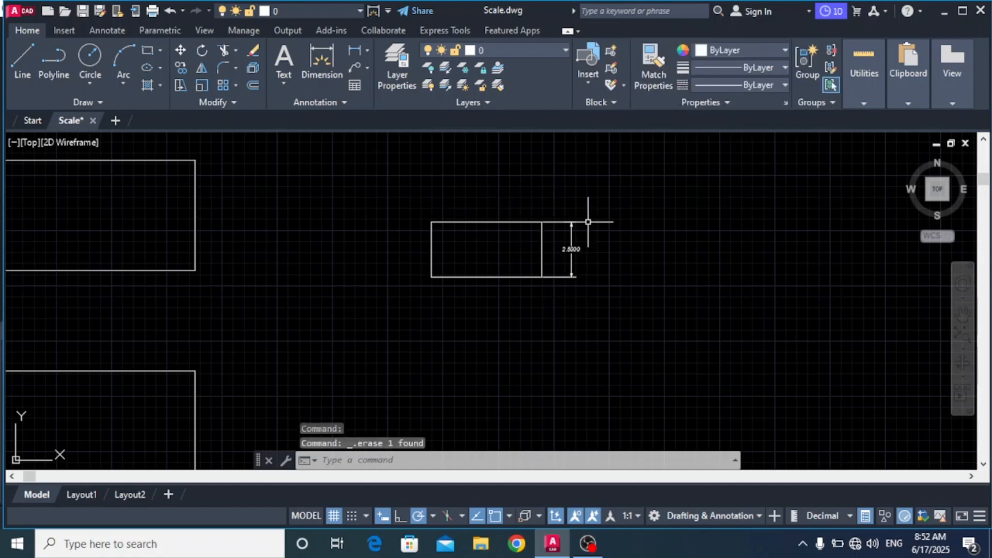
pyautogui.click(572, 223)
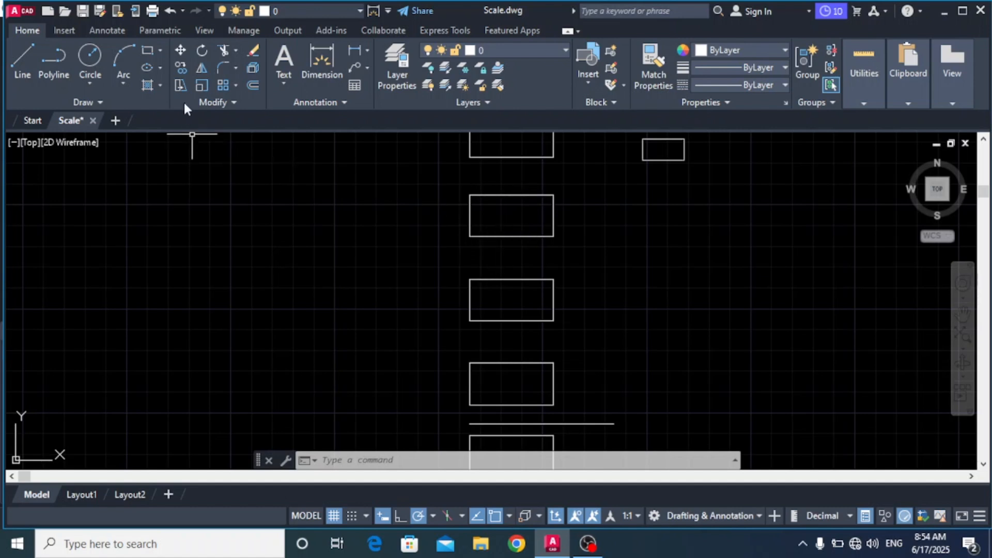
# - Scale a copy of the left-column rectangle one row below the reduced one by 1.5 from its lower-left corner, keeping the original
pyautogui.click(201, 83)
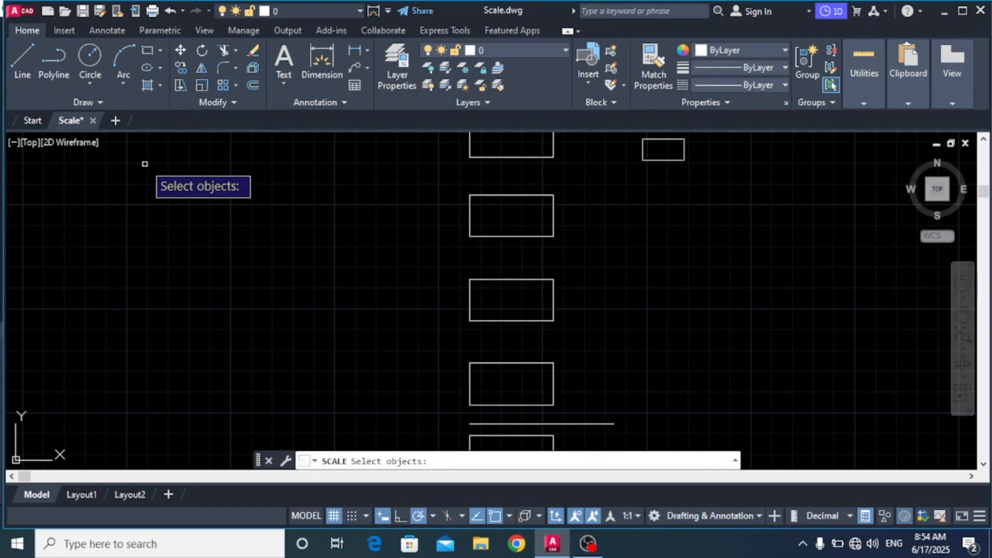
pyautogui.click(502, 195)
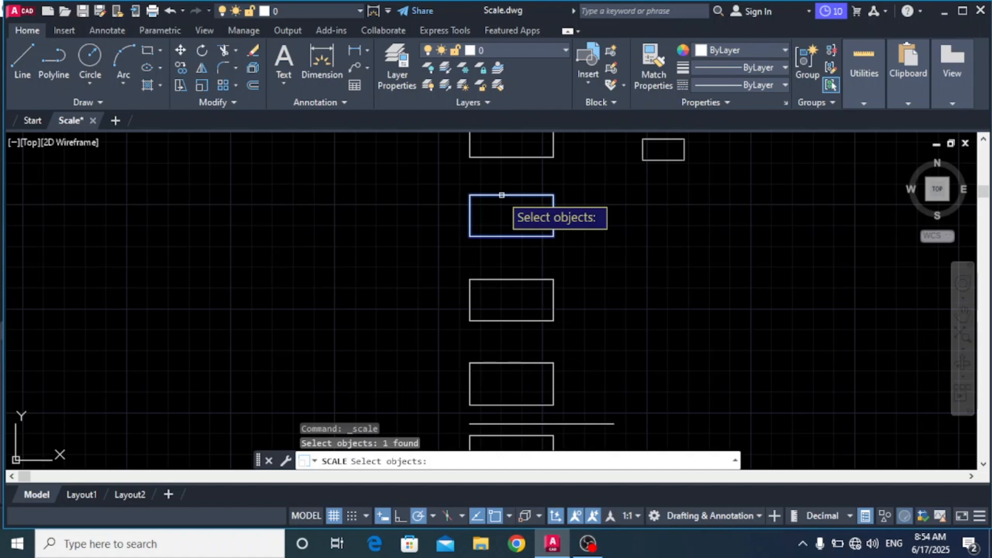
pyautogui.press('Return')
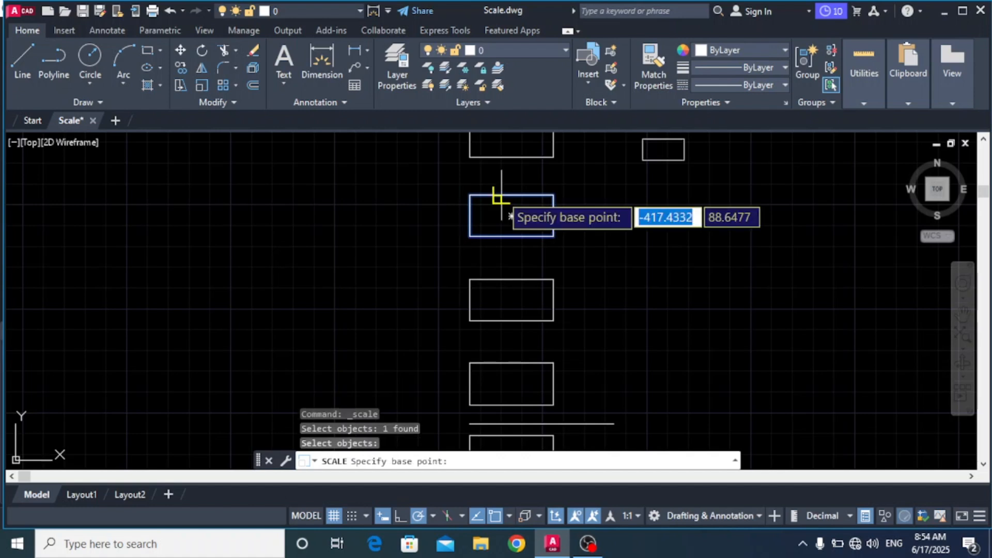
pyautogui.click(469, 237)
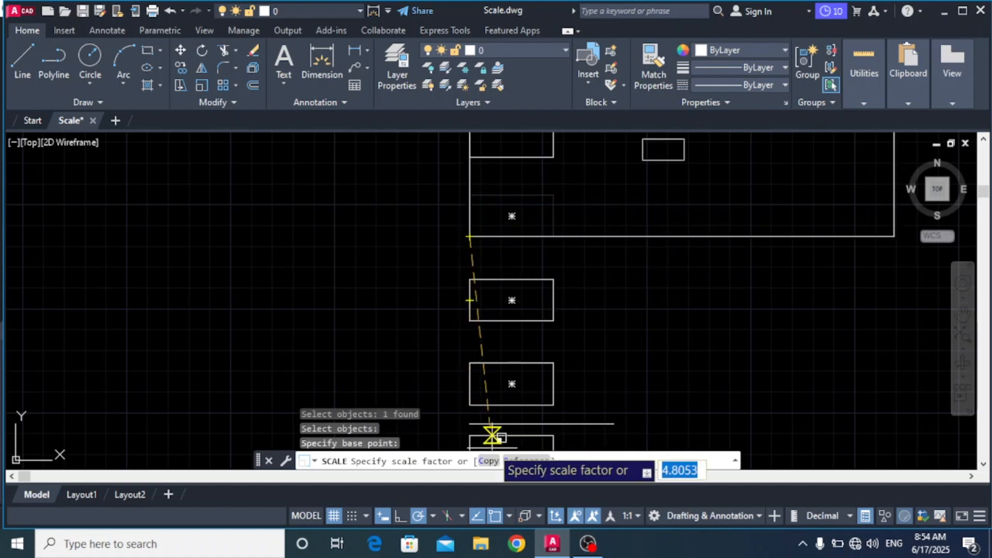
pyautogui.click(491, 462)
pyautogui.scroll(-2, 403, 293)
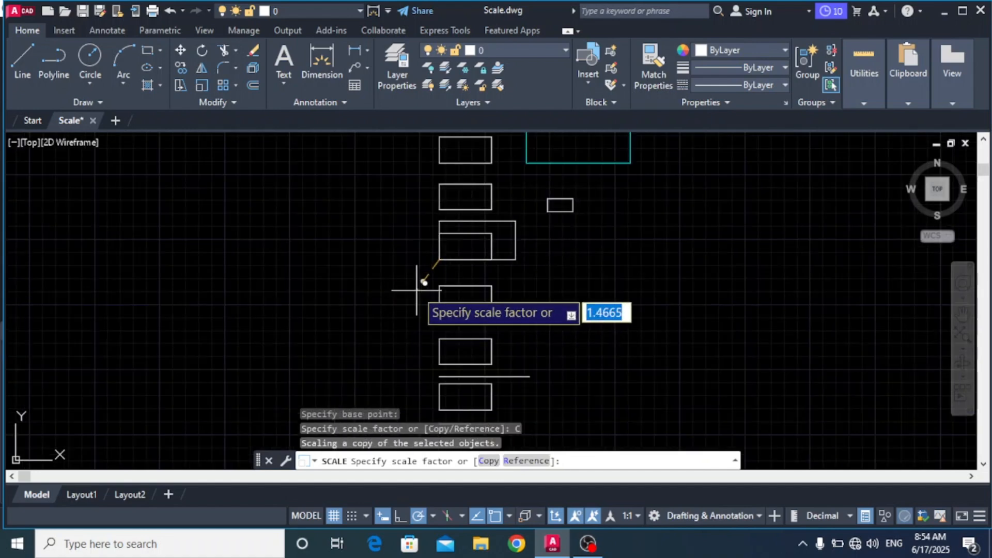
pyautogui.scroll(3, 406, 289)
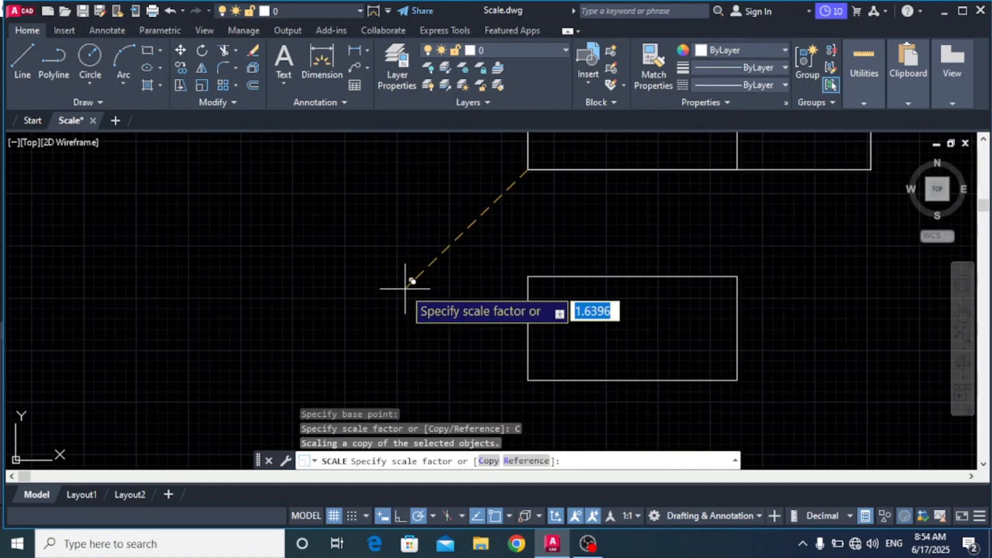
pyautogui.scroll(-3, 405, 289)
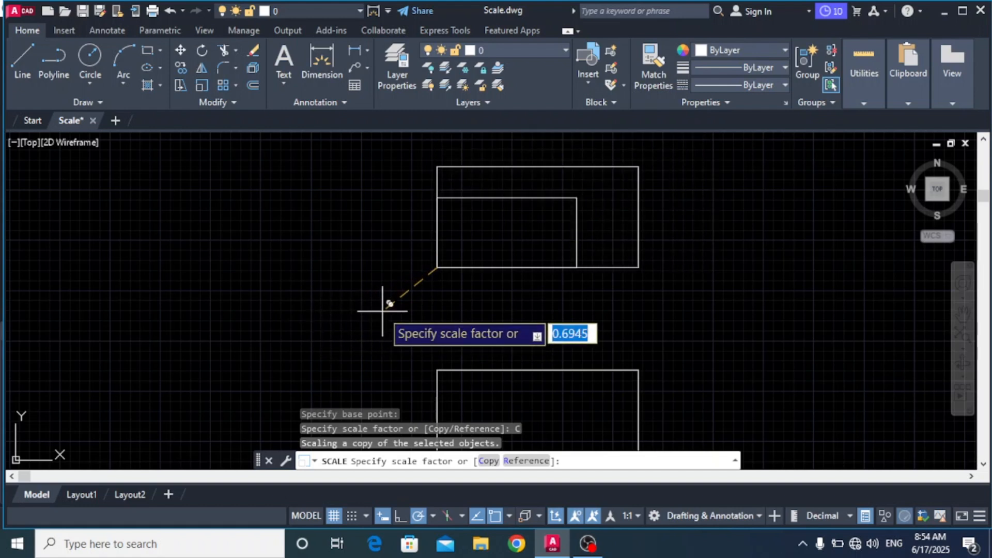
pyautogui.write('1.5')
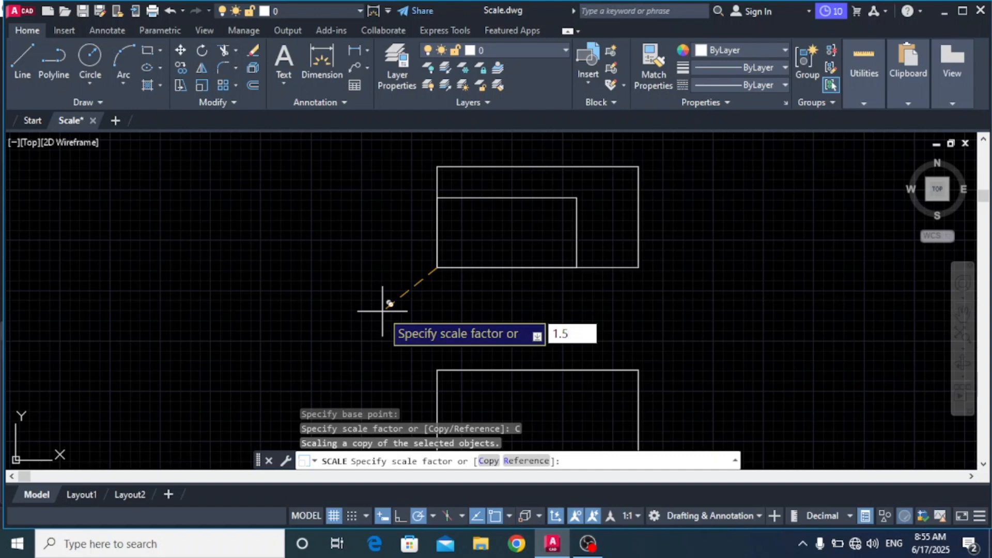
pyautogui.press('Return')
# - Set the enlarged copy's color to Green, and check the original rectangle inside it by selecting and deselecting it
pyautogui.scroll(-2, 523, 288)
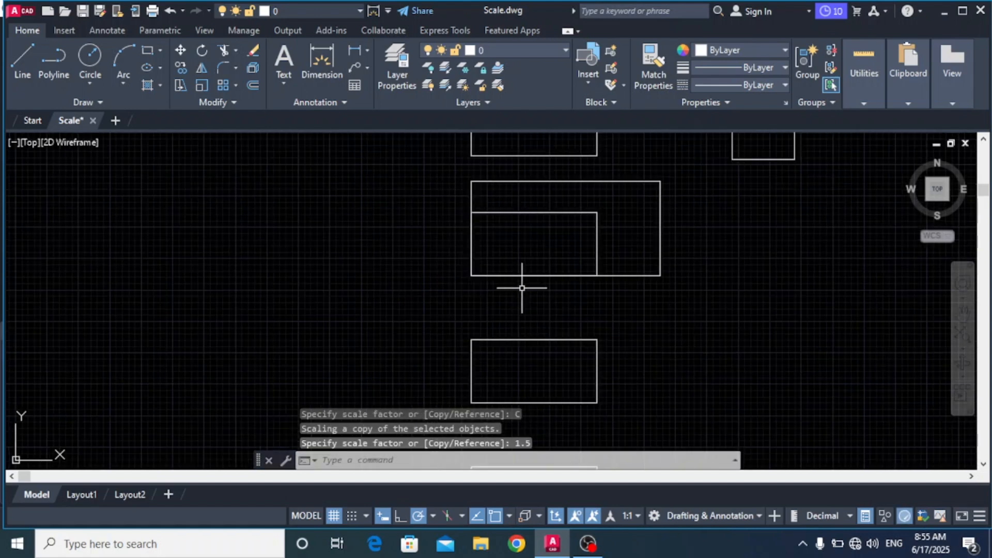
pyautogui.click(611, 182)
pyautogui.press('Escape')
pyautogui.scroll(2, 572, 230)
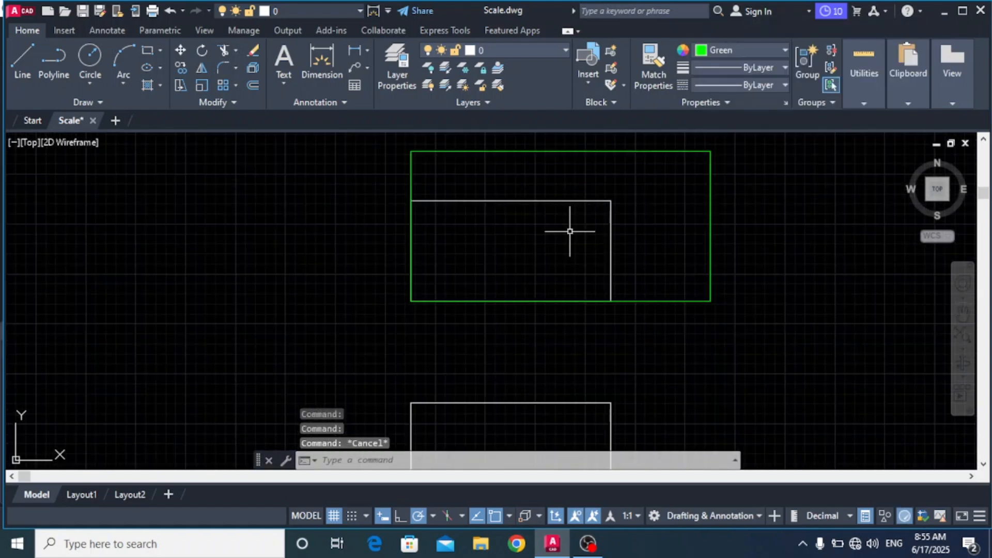
pyautogui.click(543, 202)
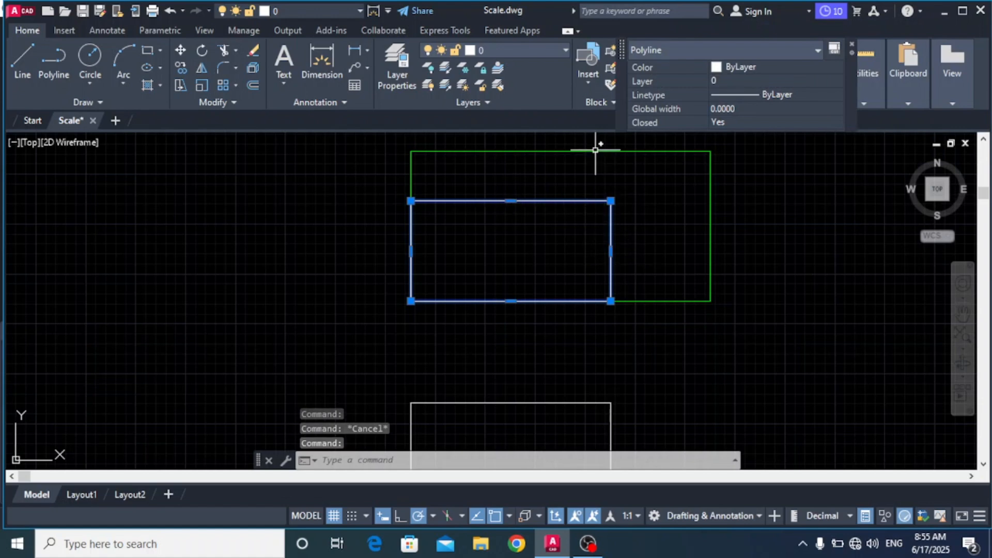
pyautogui.press('Escape')
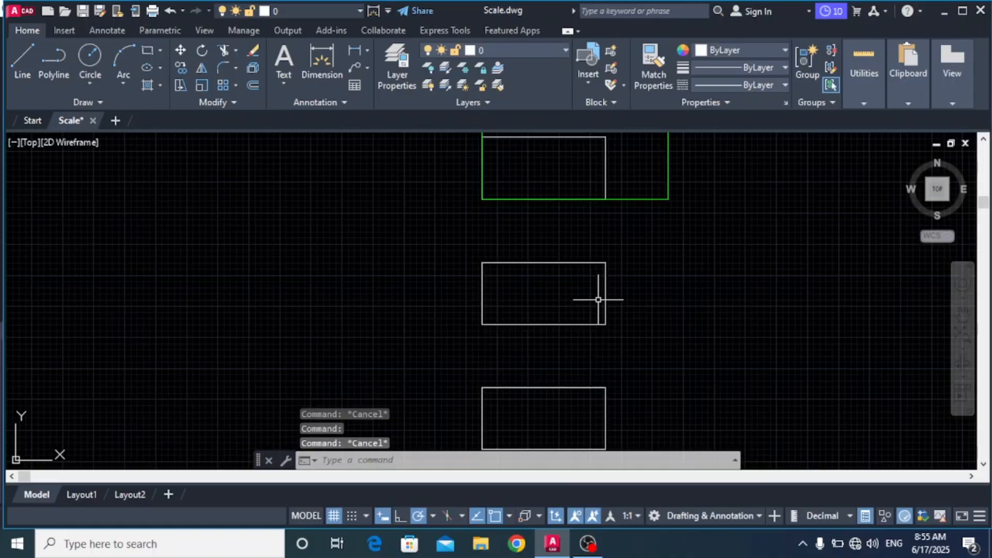
# - Scale a copy of the rectangle below the green one from its lower-left corner, picking the scale factor freehand
pyautogui.click(606, 299)
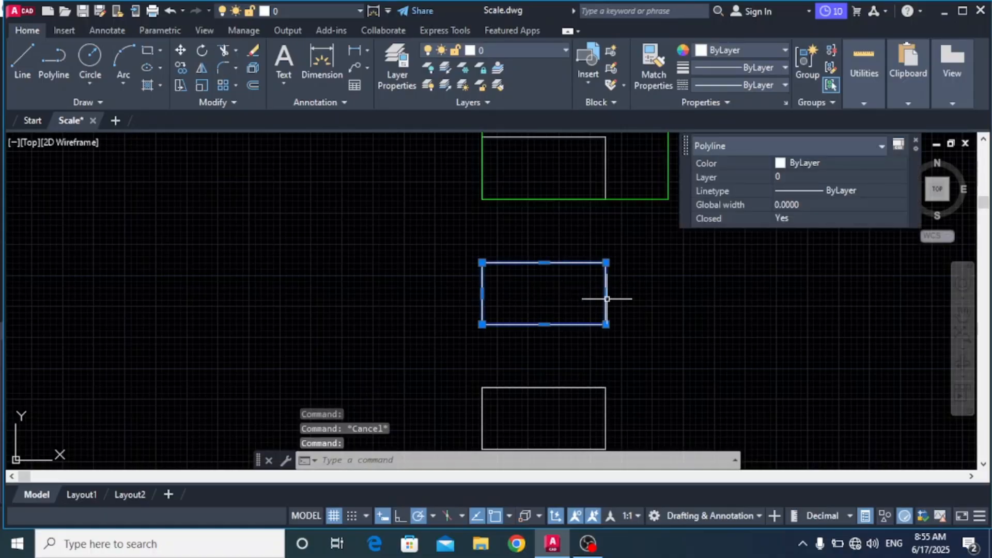
pyautogui.click(202, 86)
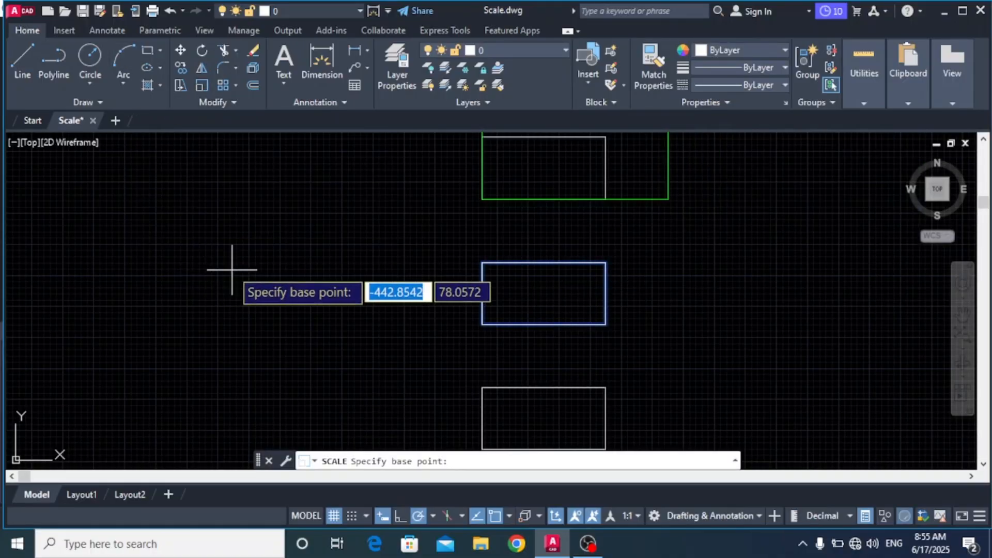
pyautogui.click(482, 325)
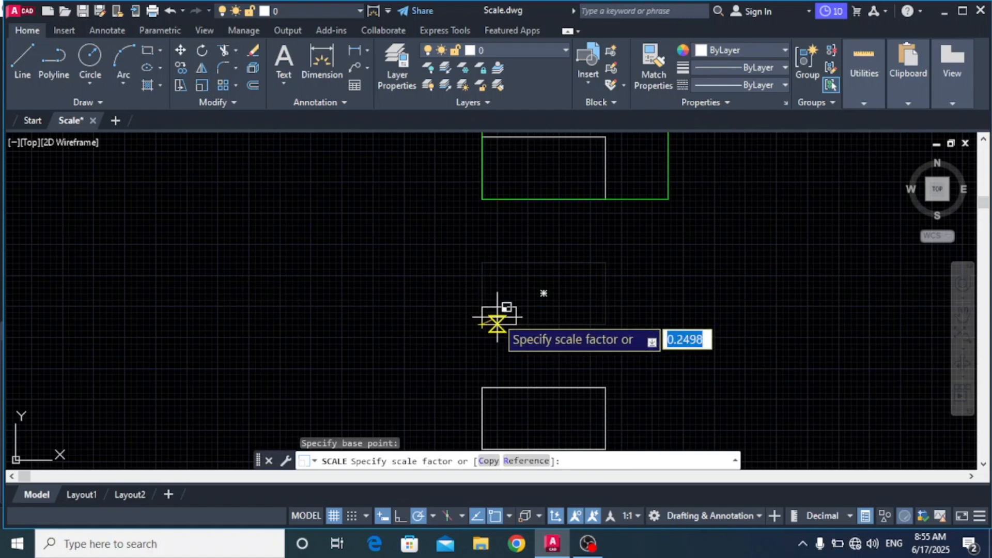
pyautogui.click(489, 462)
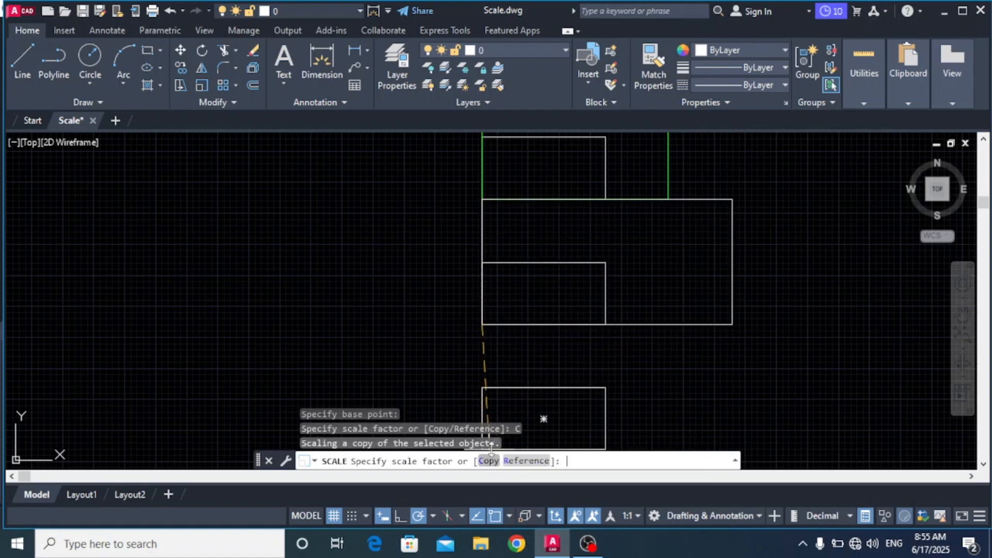
pyautogui.click(482, 359)
# - Set the reduced copy's color to Green, and check the original rectangle around it by selecting and deselecting it
pyautogui.scroll(4, 496, 334)
pyautogui.click(521, 223)
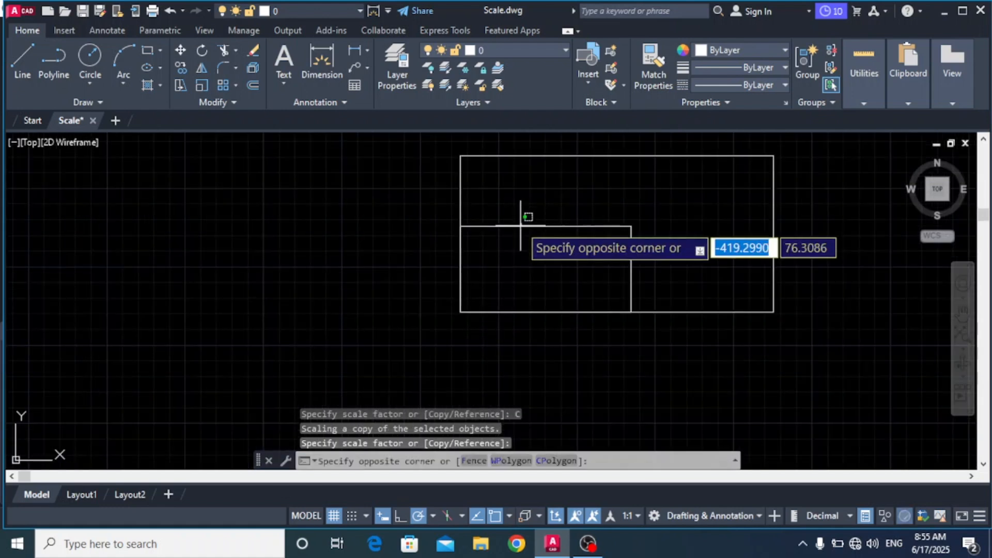
pyautogui.click(519, 227)
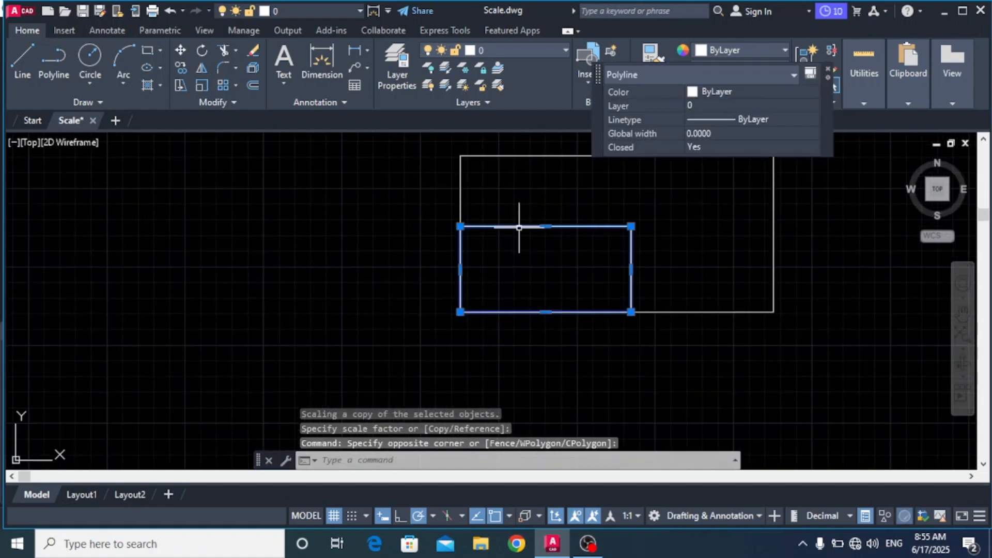
pyautogui.click(751, 91)
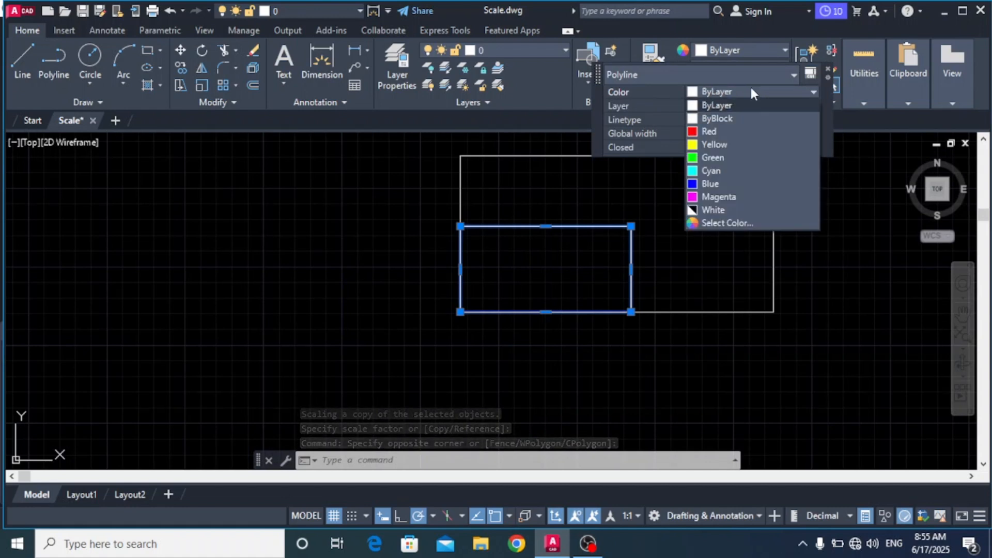
pyautogui.click(713, 158)
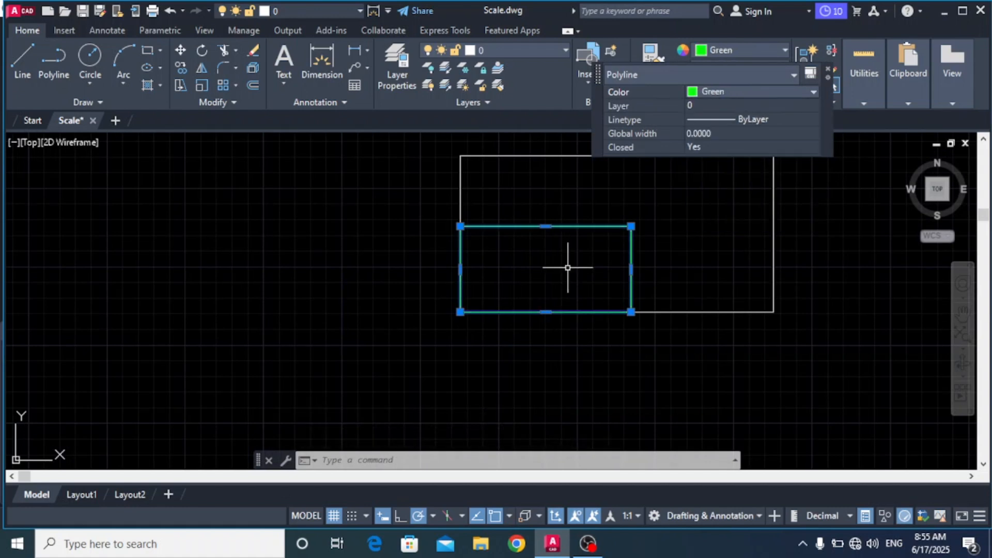
pyautogui.press('Escape')
pyautogui.scroll(-3, 536, 277)
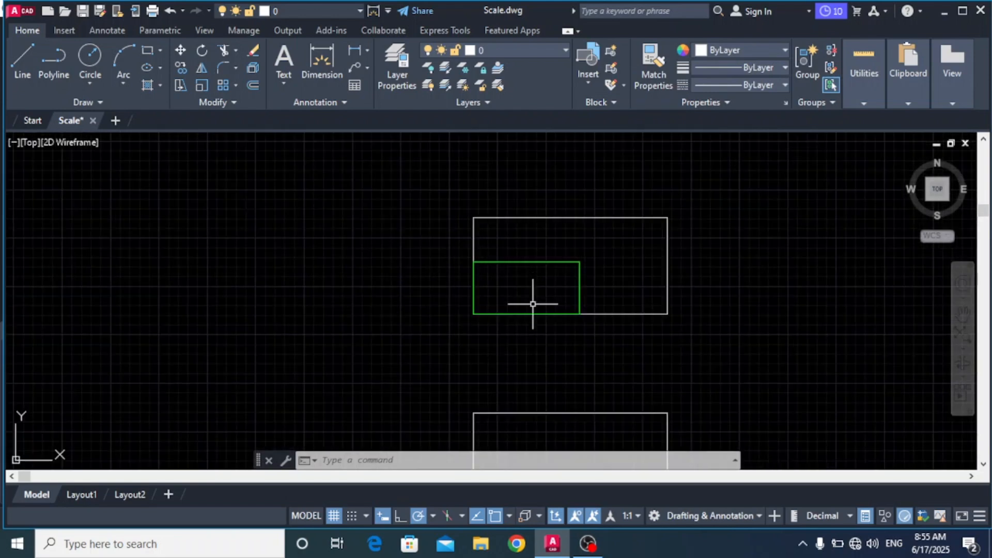
pyautogui.click(562, 217)
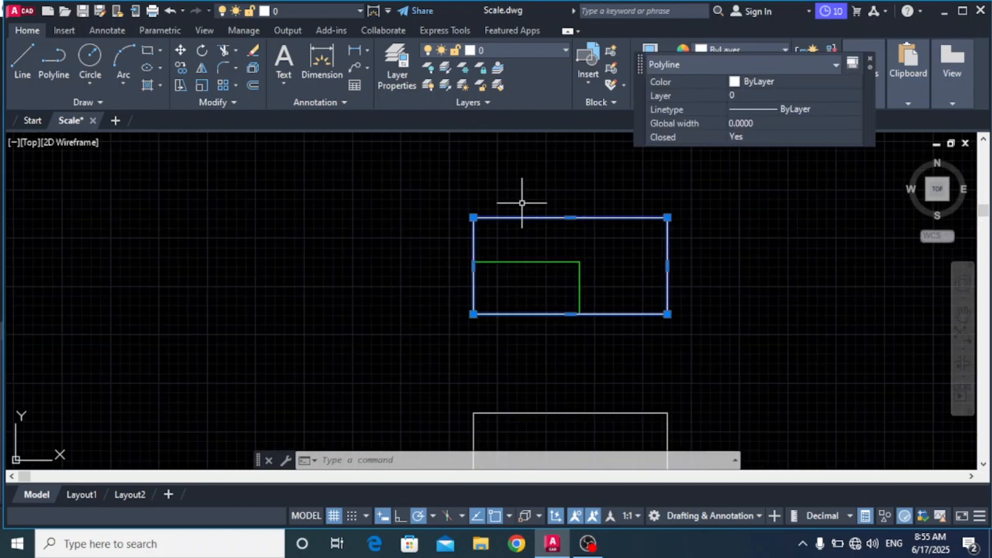
pyautogui.scroll(-2, 511, 199)
pyautogui.press('Escape')
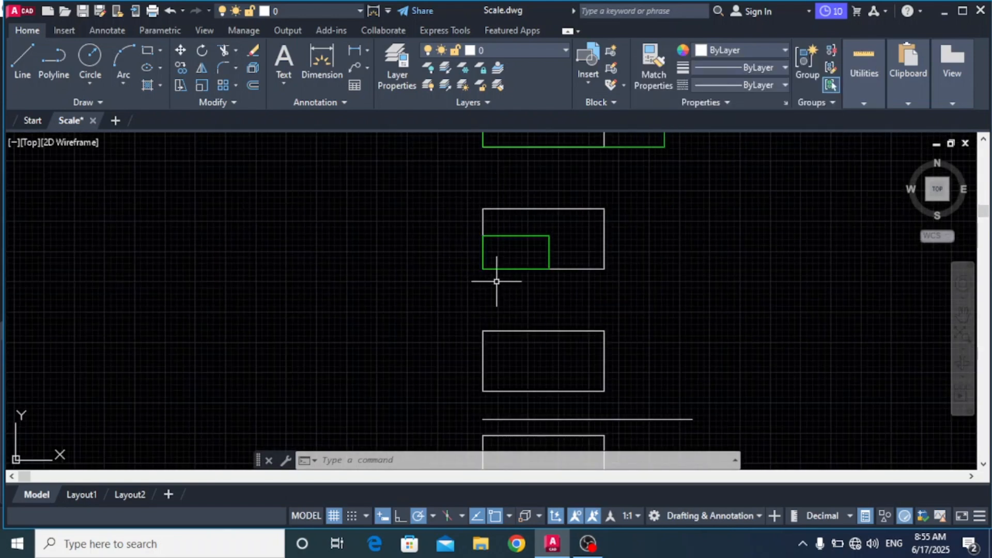
# - Scale the rectangle above the longer line with the Reference option from its lower-left corner, matching its bottom edge to that line's length
pyautogui.scroll(-2, 497, 281)
pyautogui.scroll(2, 491, 379)
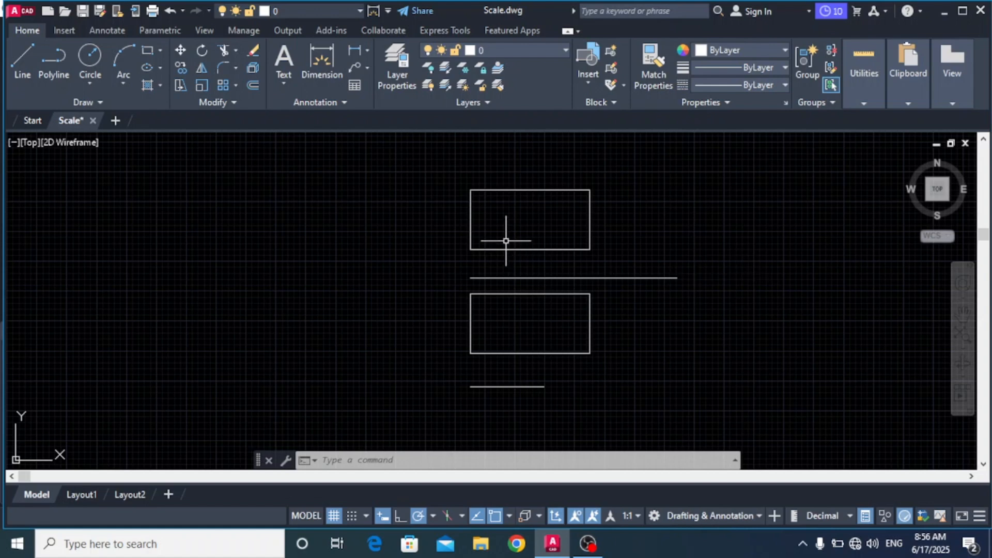
pyautogui.scroll(2, 560, 275)
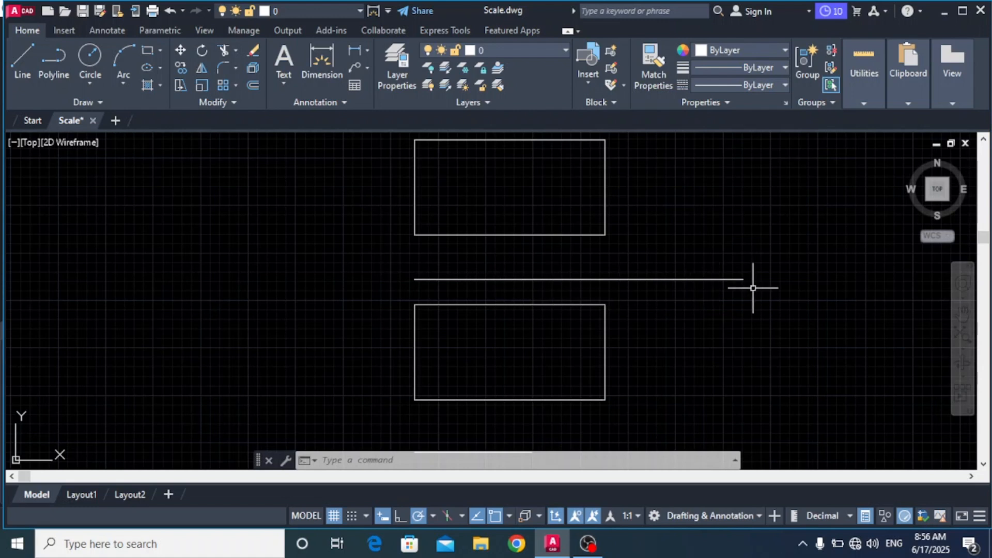
pyautogui.click(202, 85)
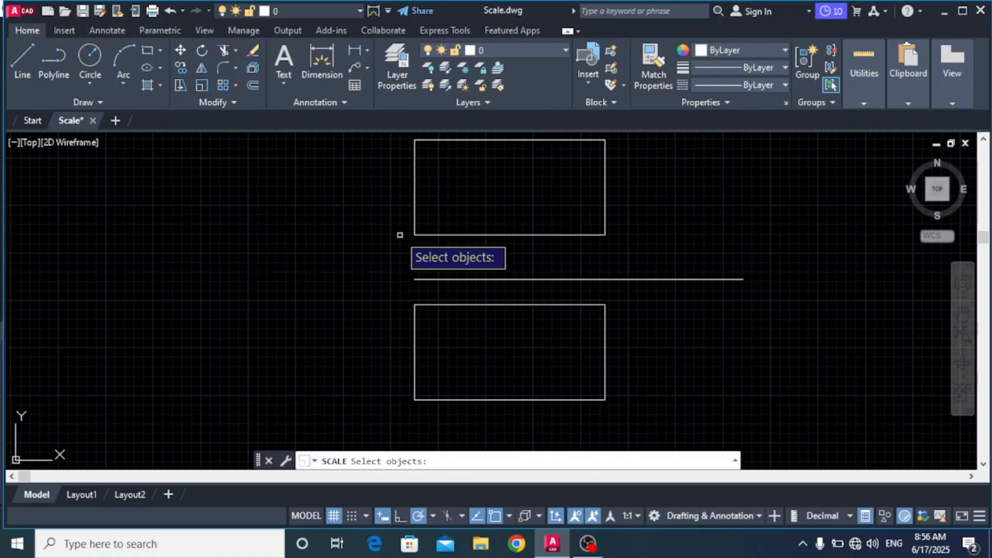
pyautogui.click(441, 235)
pyautogui.press('Return')
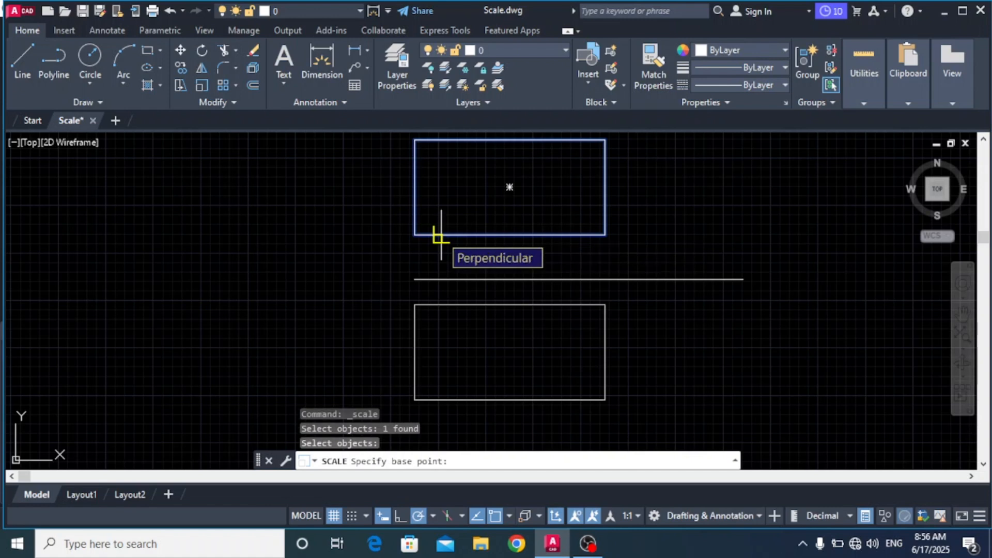
pyautogui.click(415, 235)
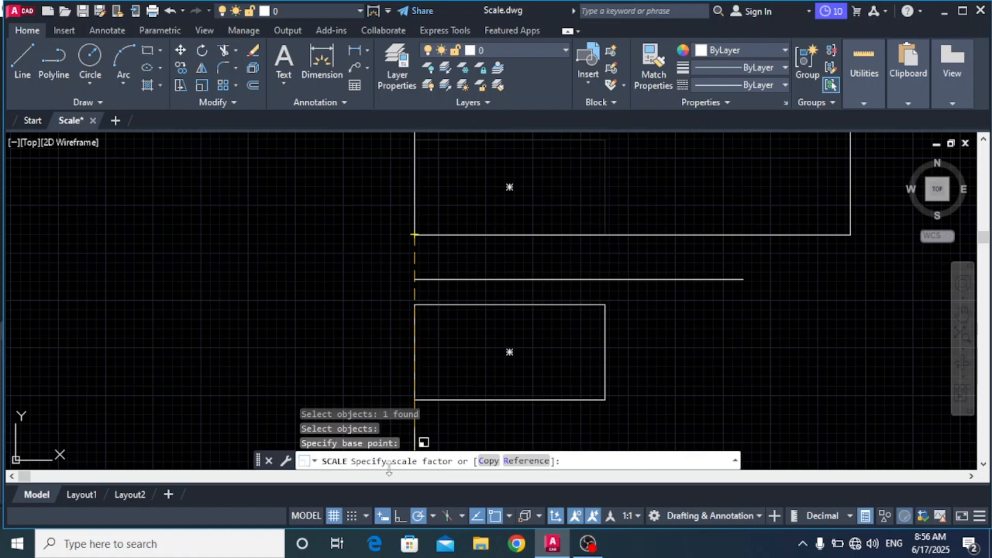
pyautogui.click(519, 465)
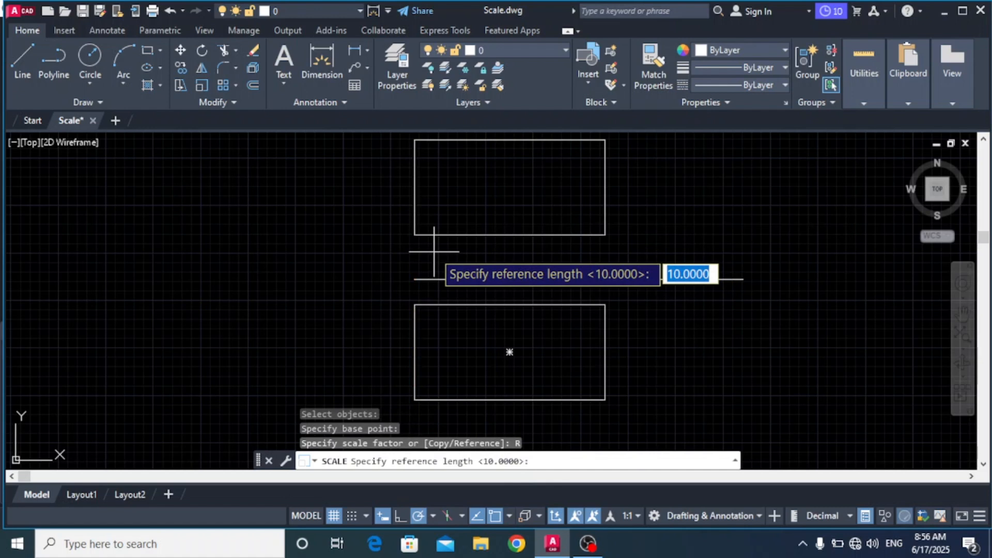
pyautogui.click(414, 235)
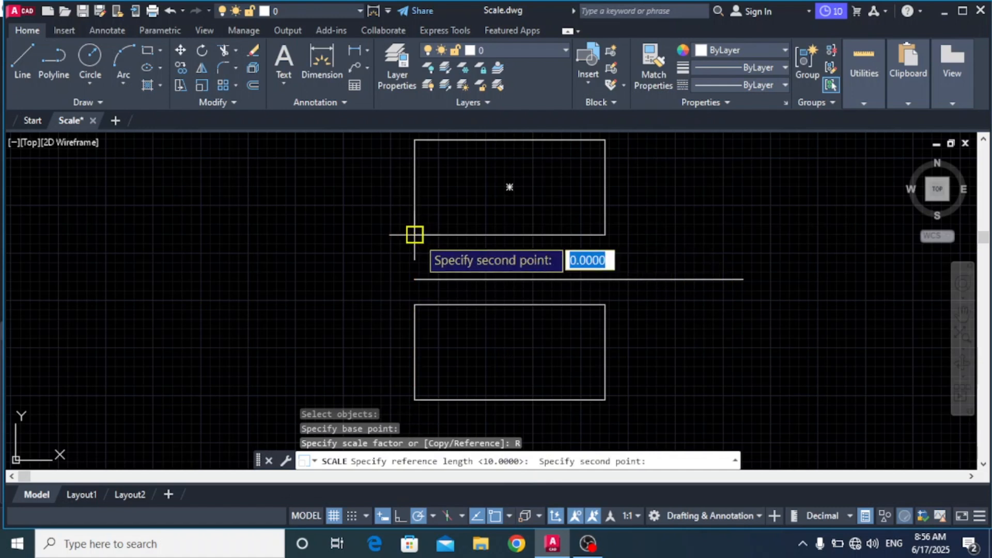
pyautogui.click(605, 235)
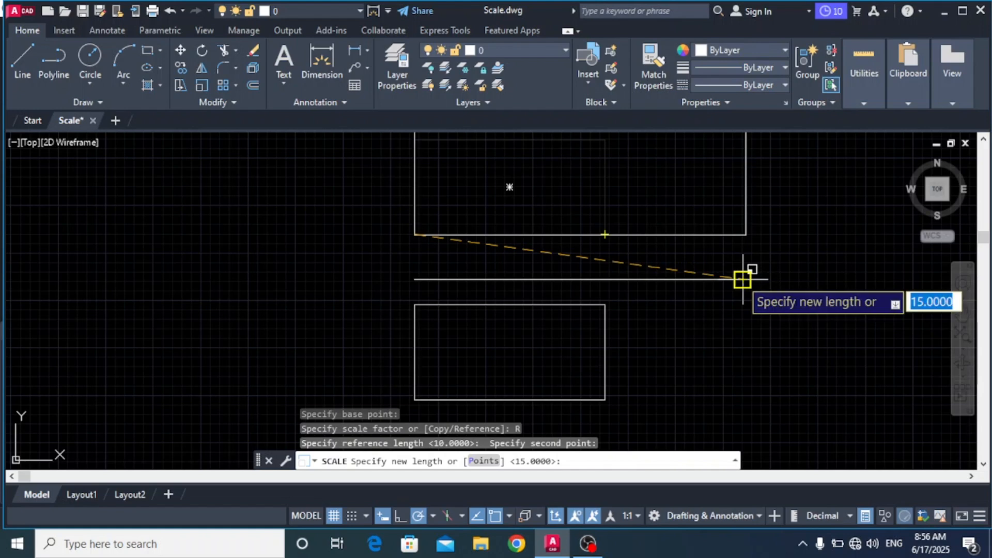
pyautogui.click(743, 236)
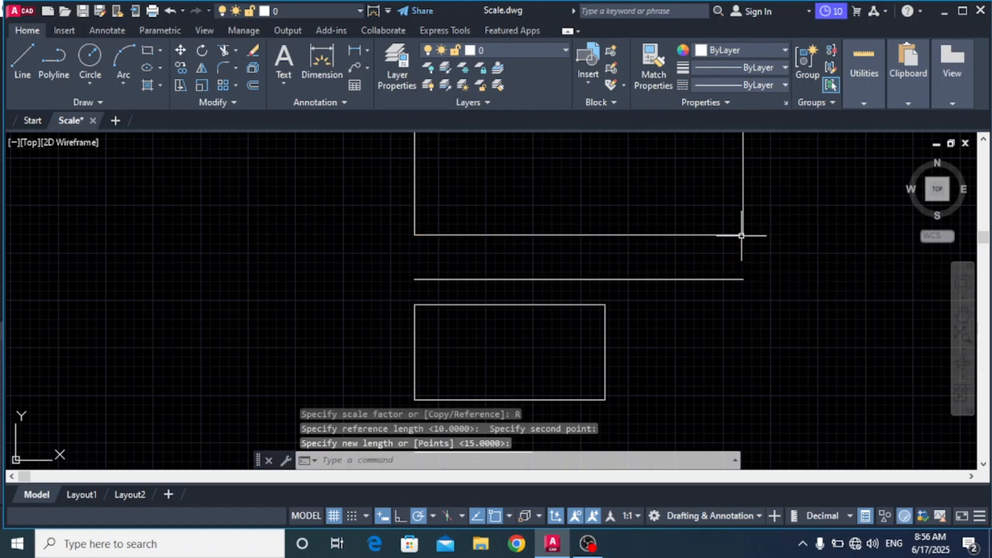
# - Dimension the width of the enlarged rectangle above the longer line, placing the dimension just above its top edge
pyautogui.scroll(-4, 706, 274)
pyautogui.scroll(2, 680, 212)
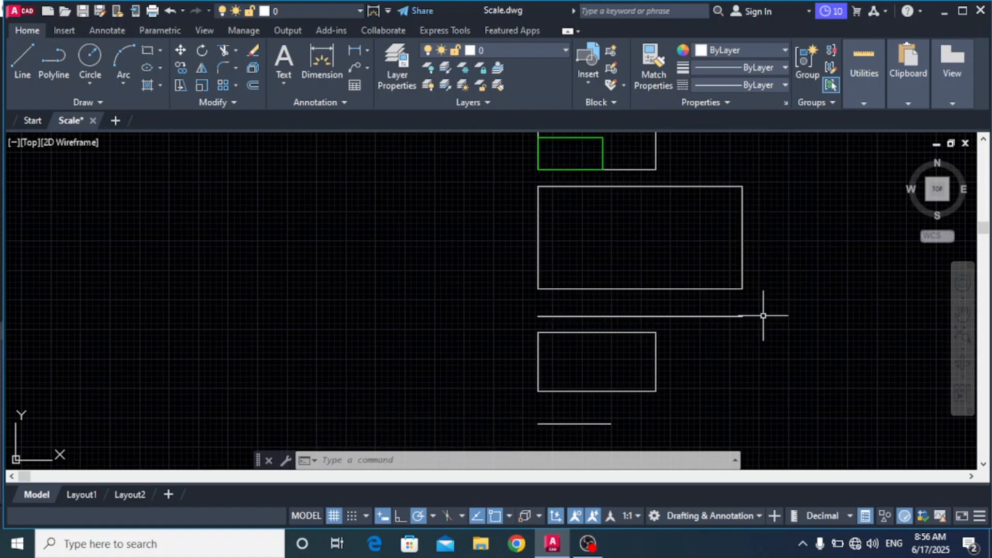
pyautogui.click(331, 58)
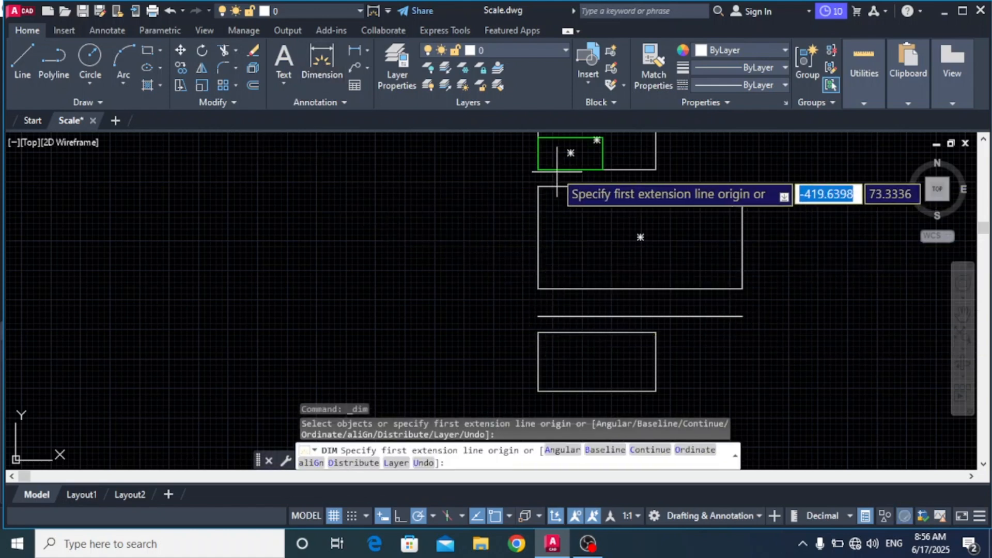
pyautogui.click(538, 186)
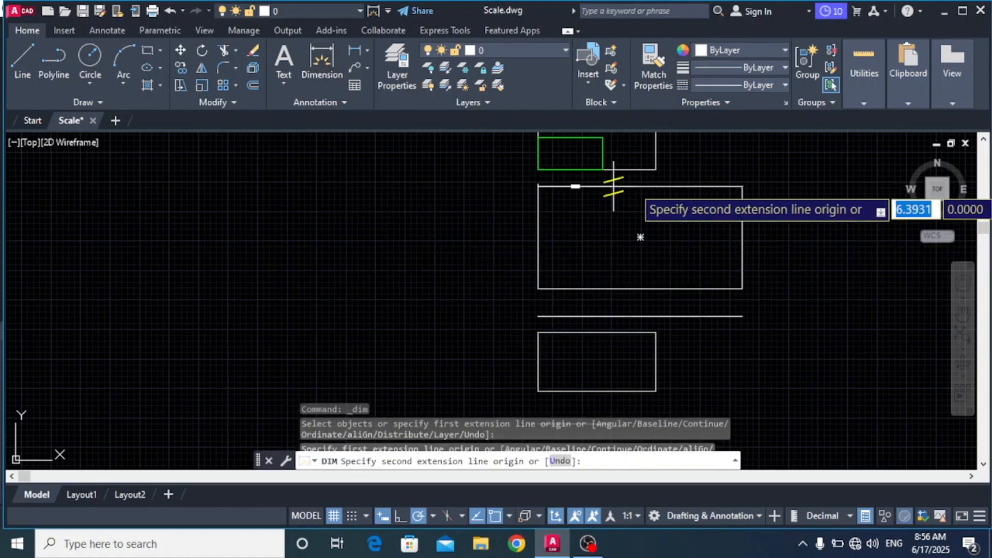
pyautogui.click(736, 186)
pyautogui.scroll(8, 736, 186)
pyautogui.click(719, 191)
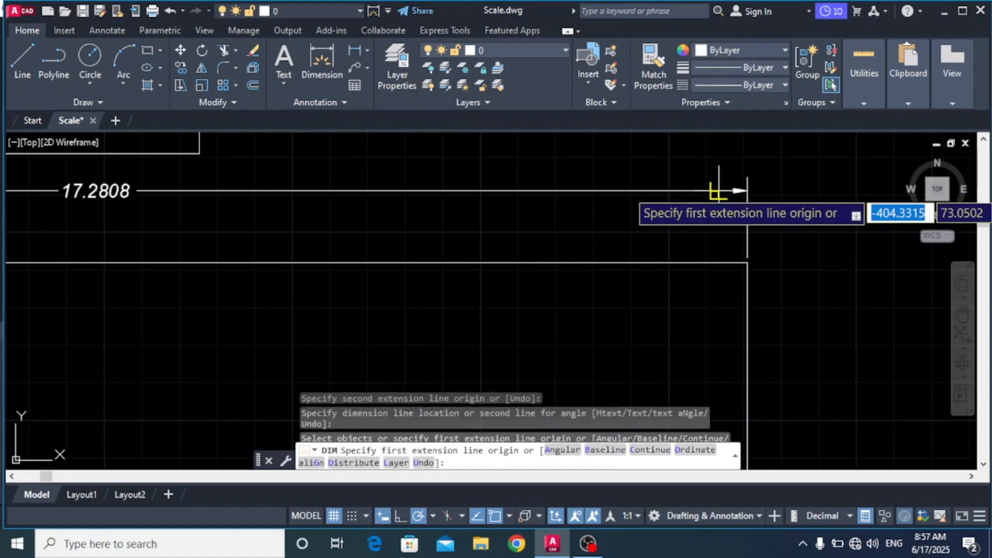
pyautogui.scroll(-5, 719, 190)
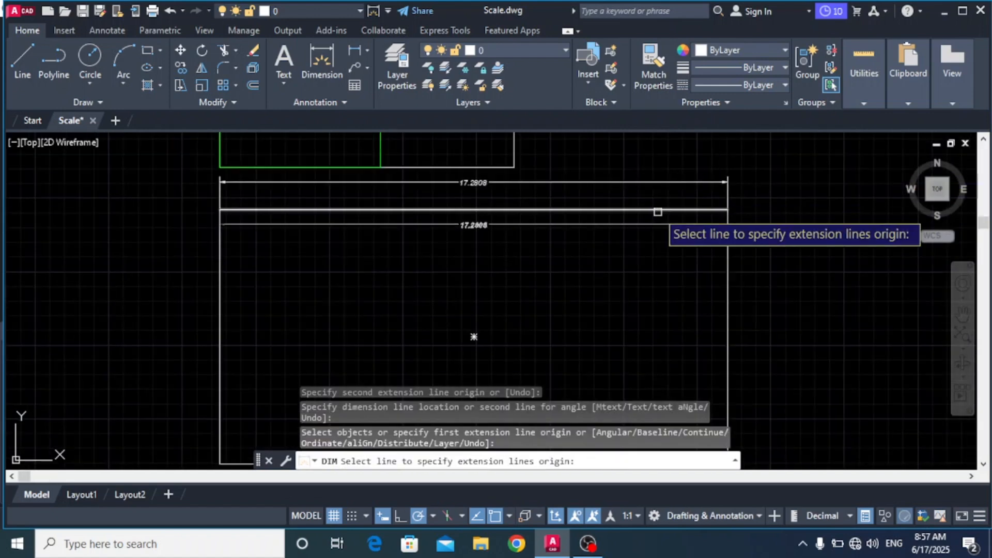
pyautogui.scroll(-5, 582, 195)
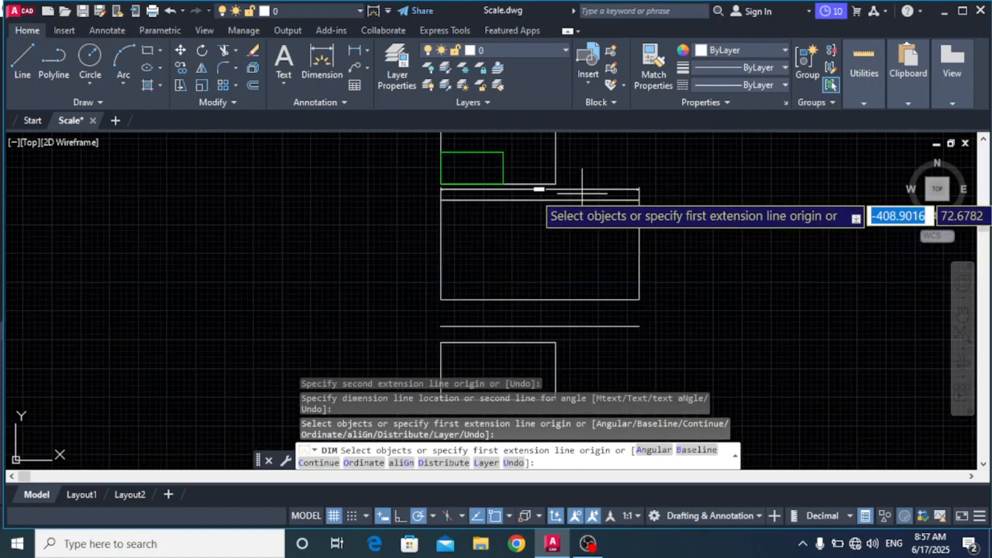
pyautogui.click(522, 329)
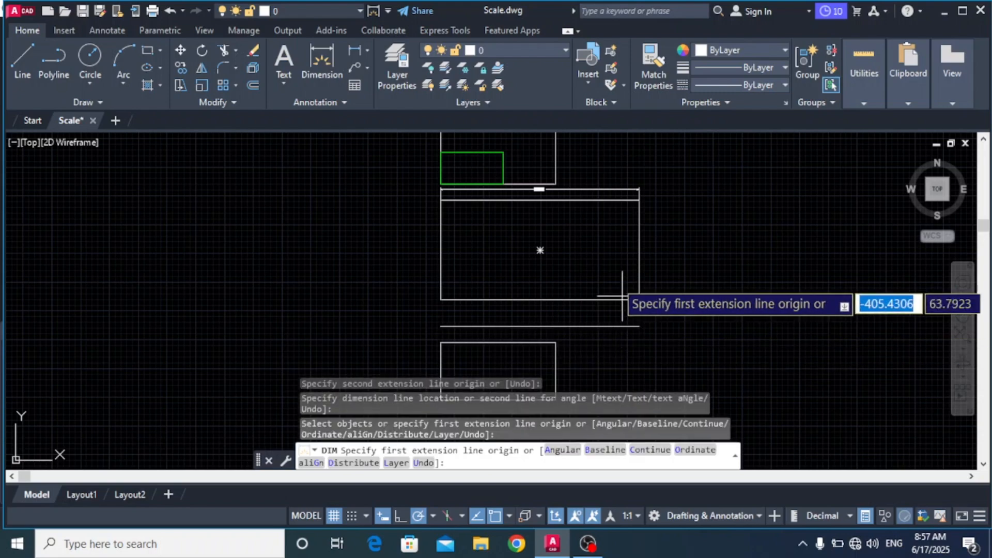
# - Scale the rectangle above the shorter line with the Reference option from its lower-left corner, matching its bottom edge to that line's length
pyautogui.scroll(4, 598, 249)
pyautogui.scroll(-2, 594, 253)
pyautogui.scroll(-4, 594, 253)
pyautogui.scroll(4, 584, 325)
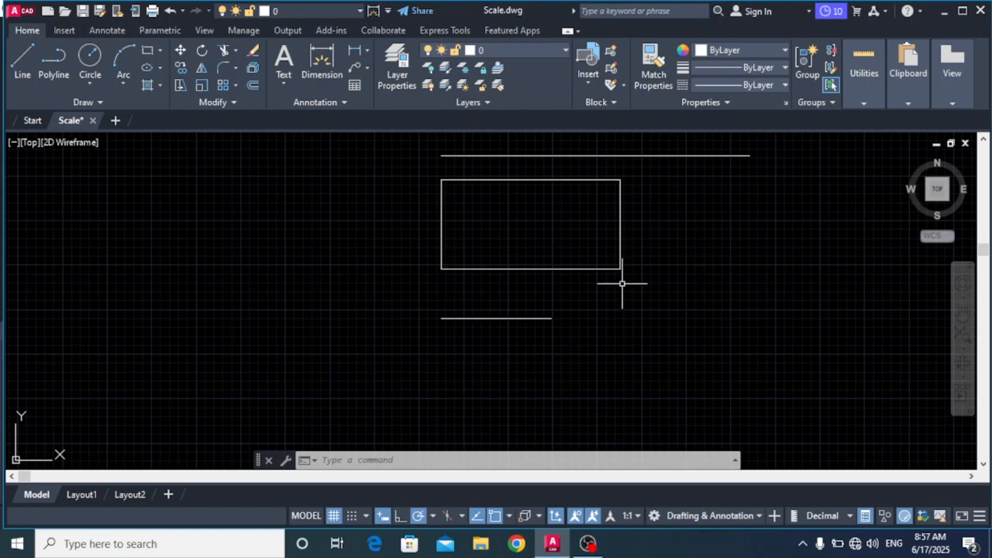
pyautogui.scroll(2, 486, 323)
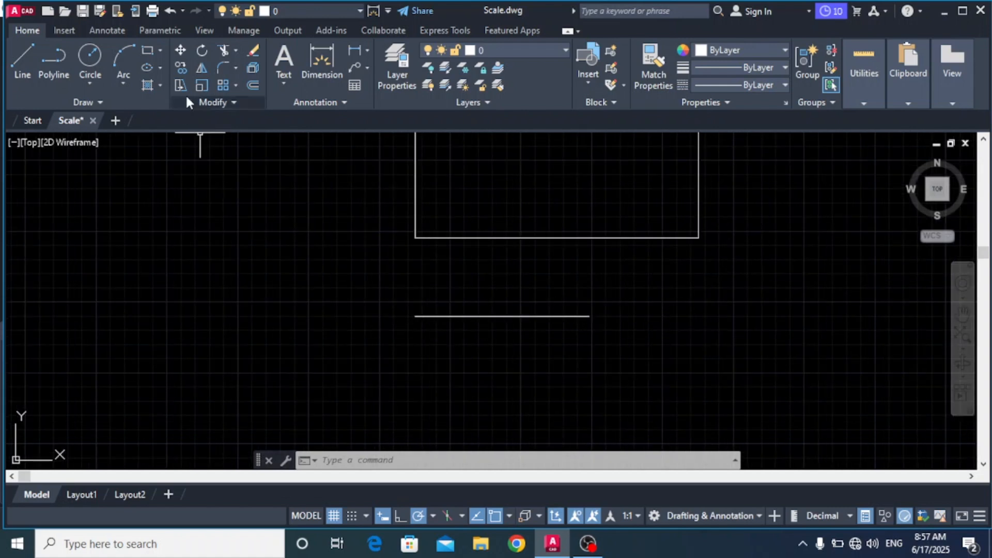
pyautogui.click(203, 85)
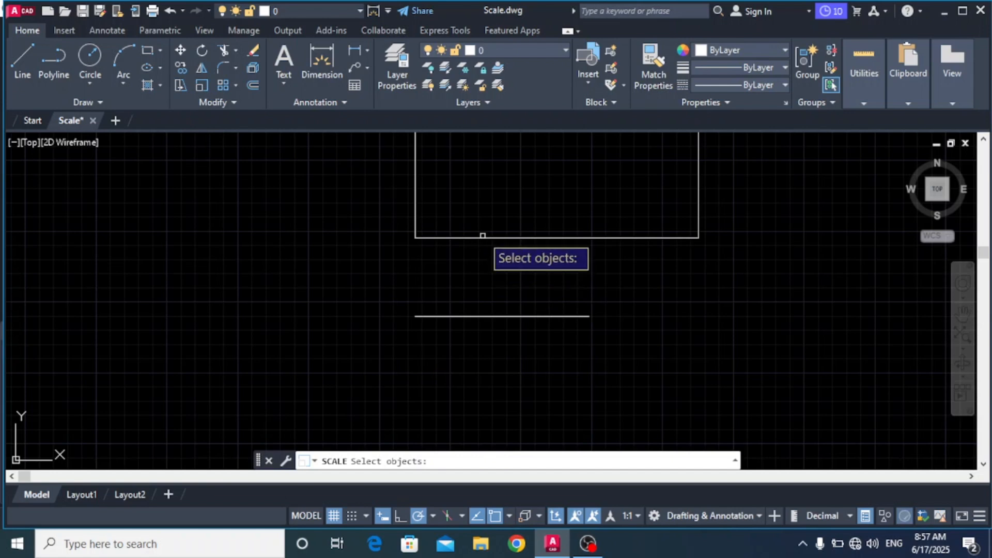
pyautogui.scroll(-2, 476, 242)
pyautogui.scroll(1, 480, 245)
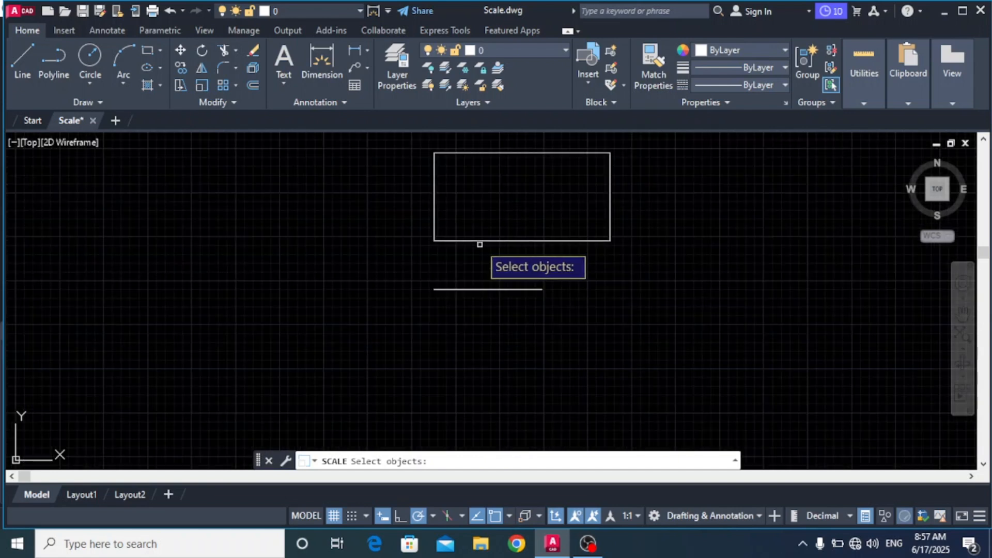
pyautogui.click(483, 240)
pyautogui.press('Return')
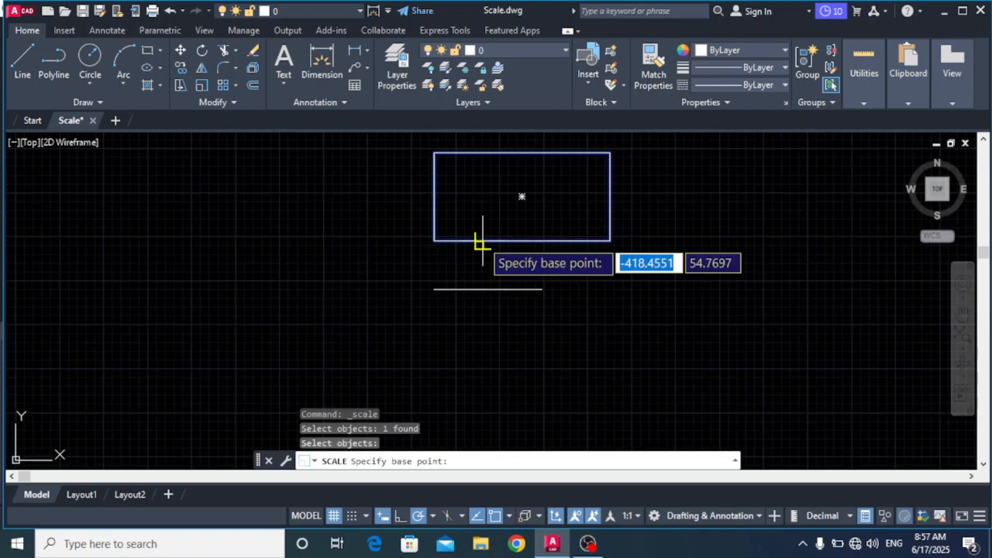
pyautogui.click(434, 241)
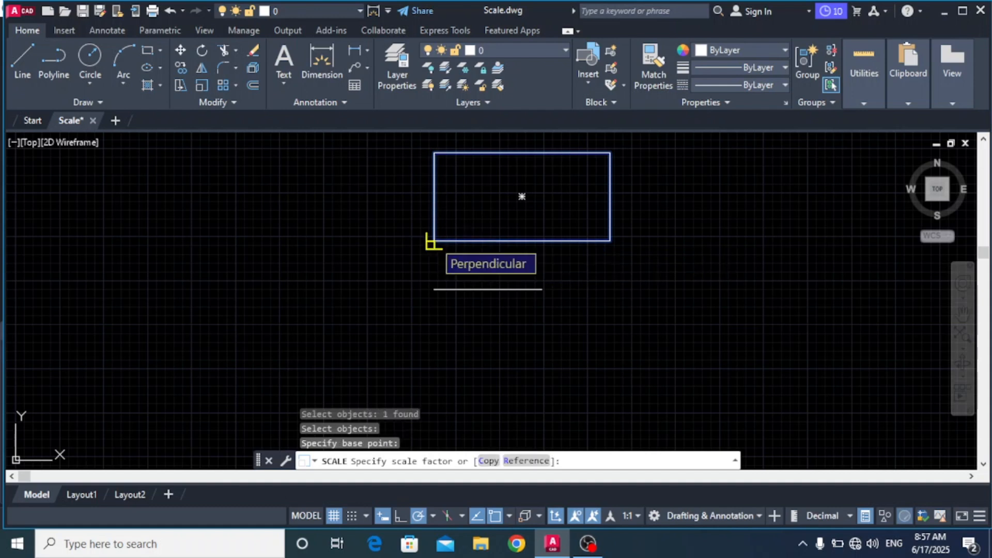
pyautogui.click(526, 461)
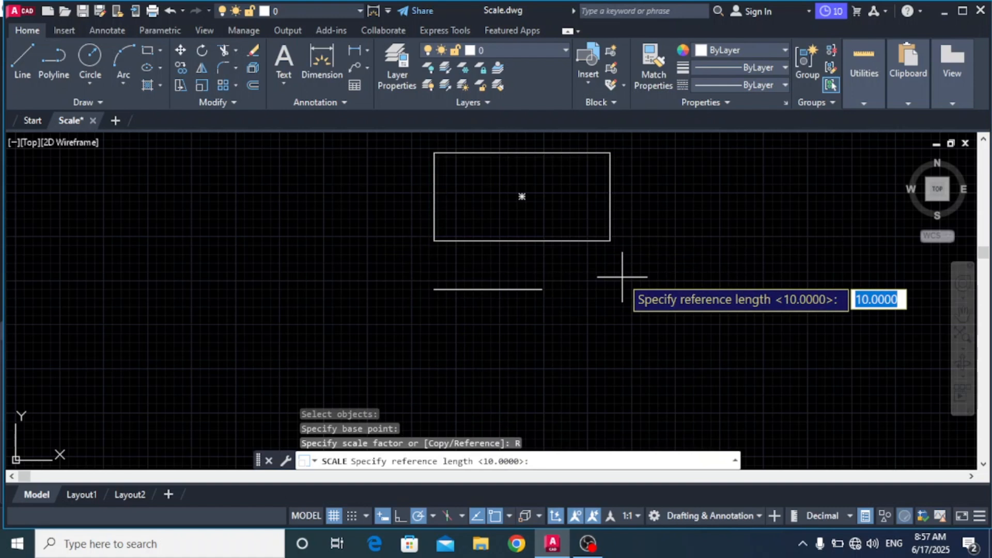
pyautogui.click(434, 241)
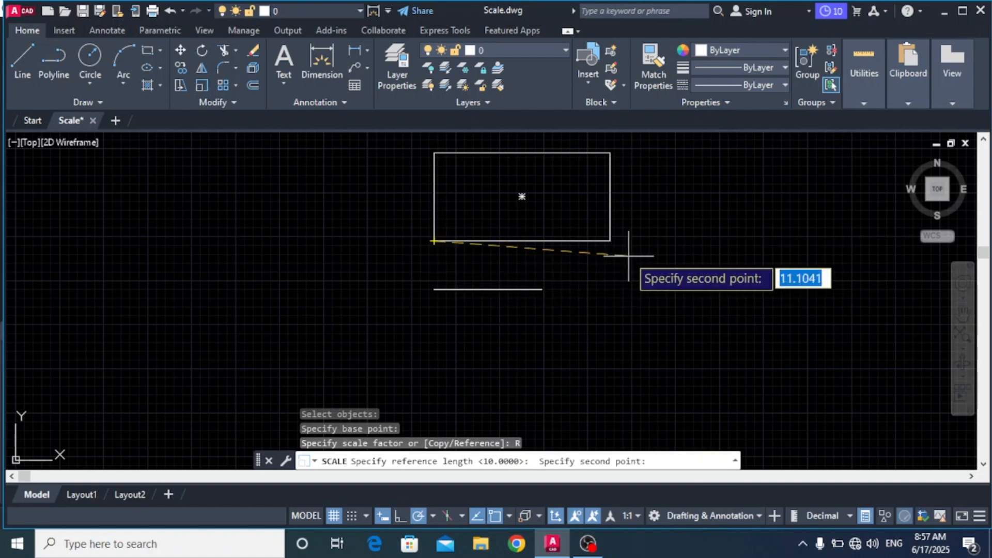
pyautogui.click(610, 241)
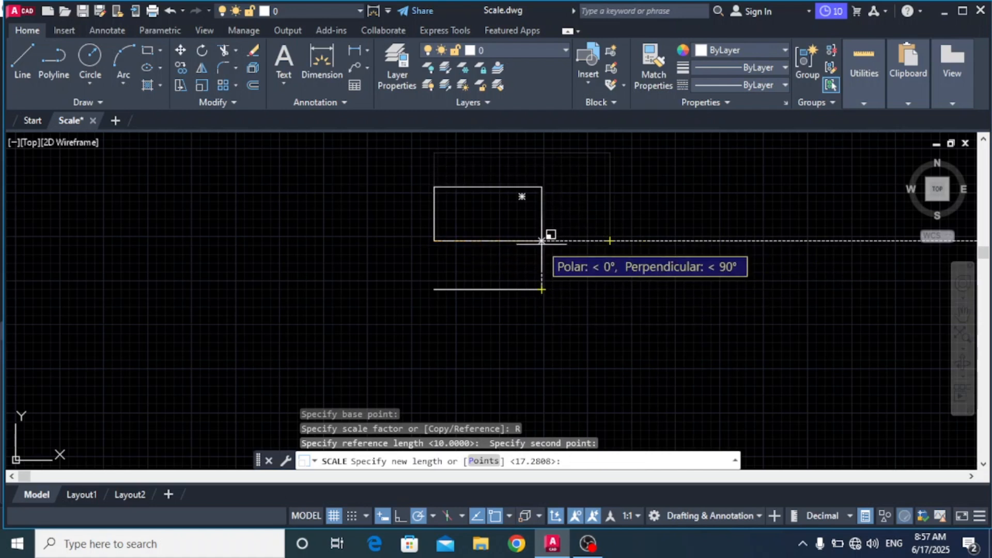
pyautogui.click(542, 241)
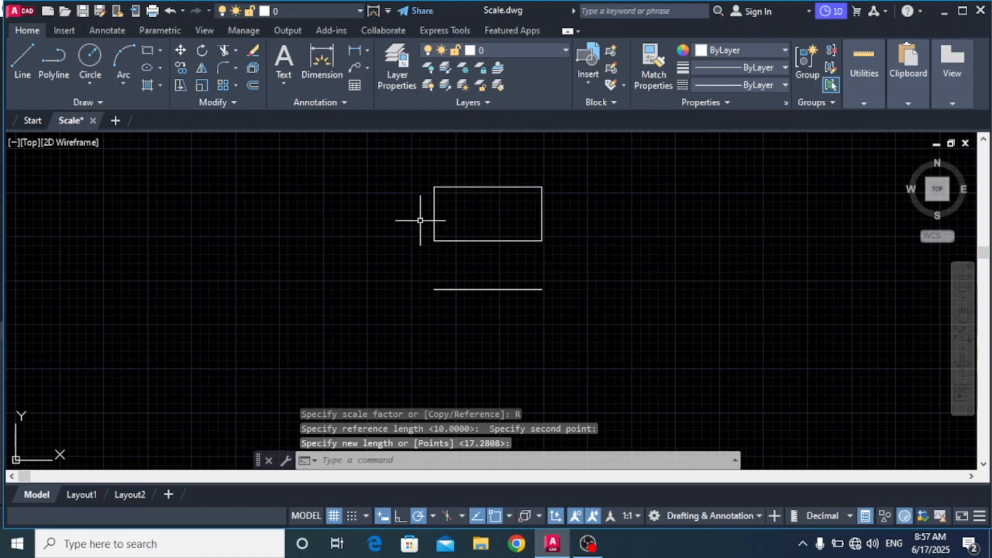
# - Dimension the width of the scaled rectangle above the shorter line, placing the dimension just above its top edge
pyautogui.scroll(3, 491, 174)
pyautogui.scroll(-2, 620, 242)
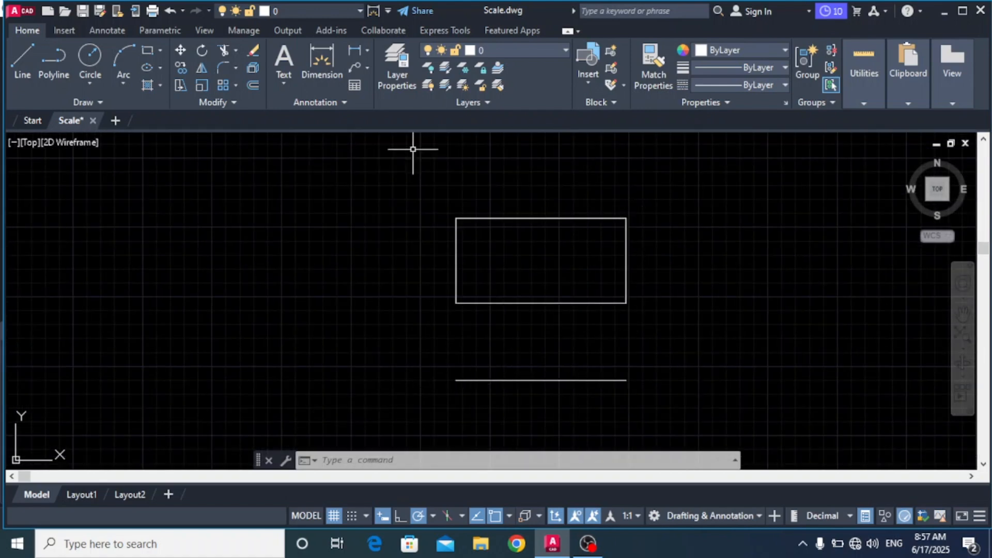
pyautogui.scroll(2, 630, 234)
pyautogui.click(322, 62)
pyautogui.click(353, 209)
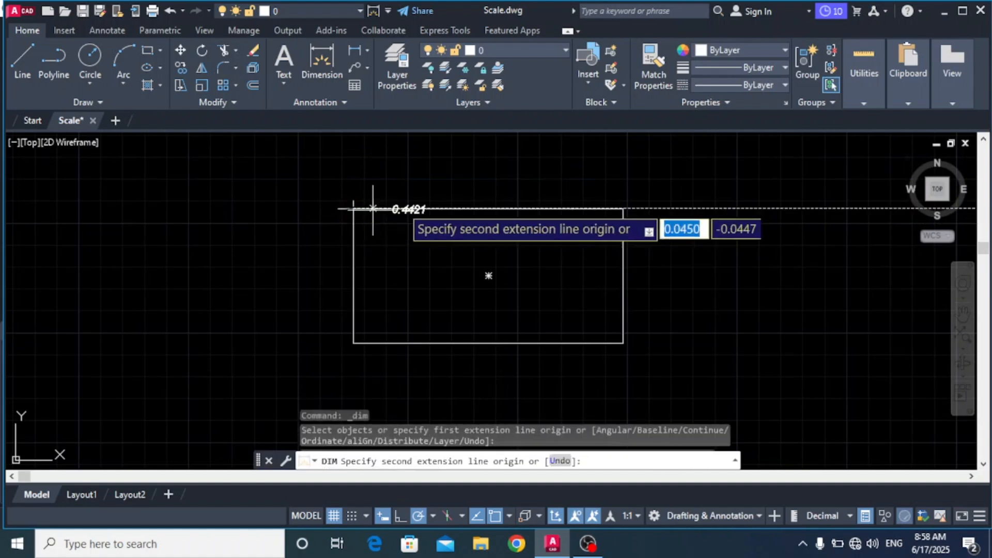
pyautogui.click(623, 209)
pyautogui.click(630, 177)
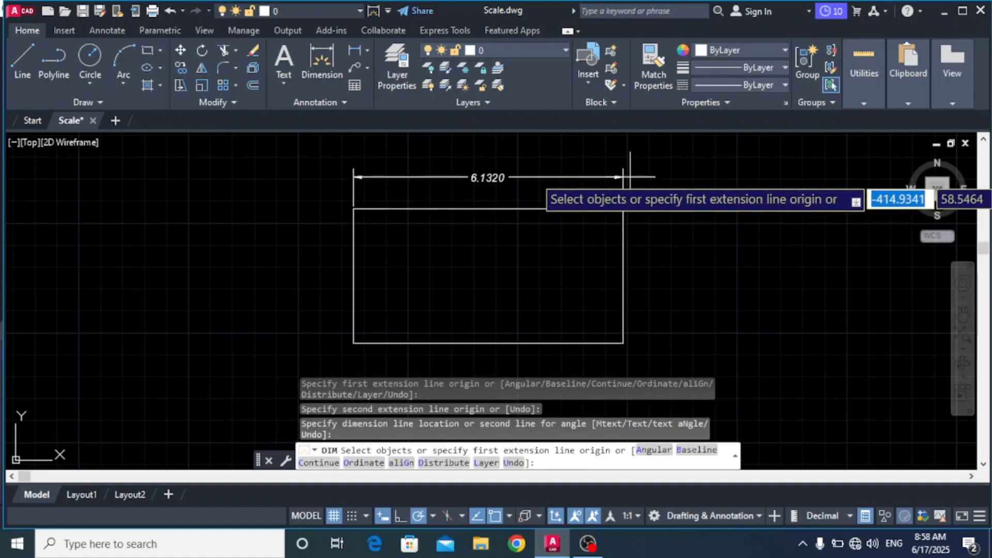
pyautogui.press('Return')
# - Compare the dimensioned rectangle with the shorter line beneath it, and review the other scaled rectangles in the drawing
pyautogui.scroll(-2, 660, 189)
pyautogui.scroll(-1, 616, 272)
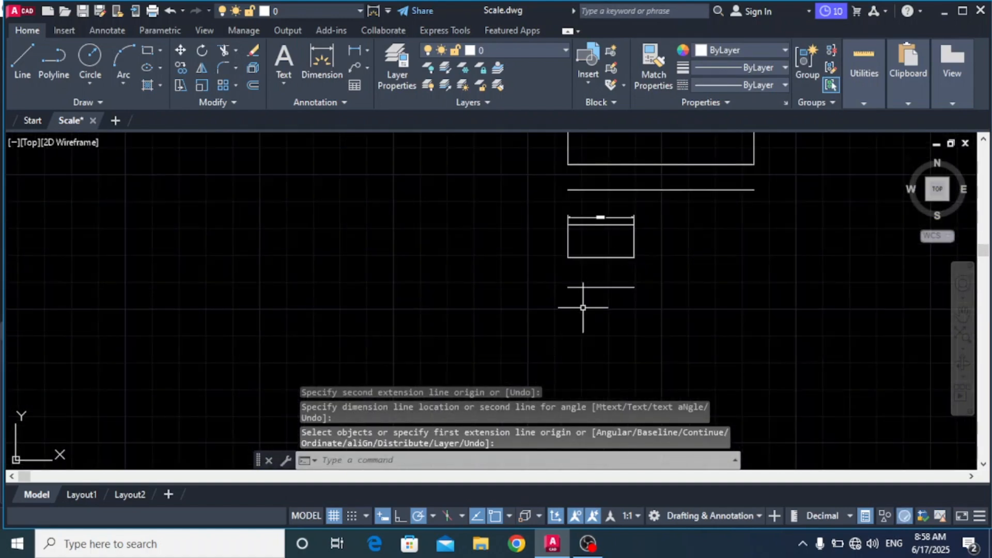
pyautogui.scroll(2, 584, 307)
pyautogui.scroll(2, 580, 257)
pyautogui.scroll(-2, 526, 300)
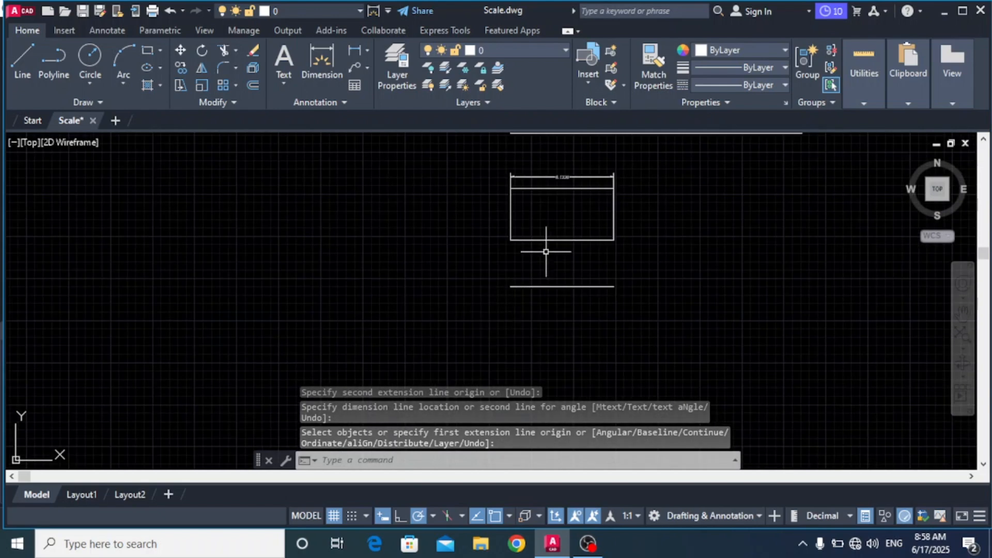
pyautogui.scroll(-2, 532, 241)
pyautogui.scroll(2, 533, 240)
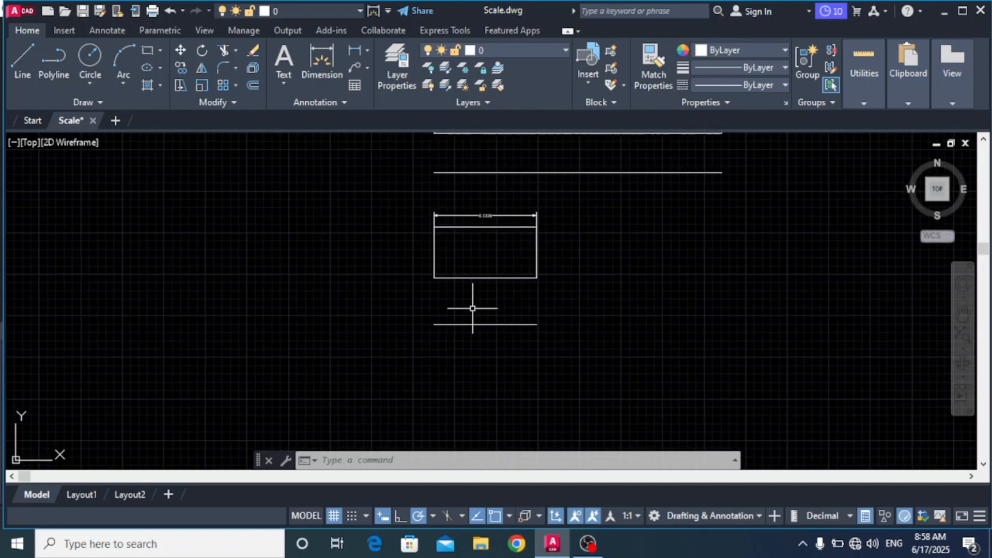
pyautogui.scroll(-1, 472, 309)
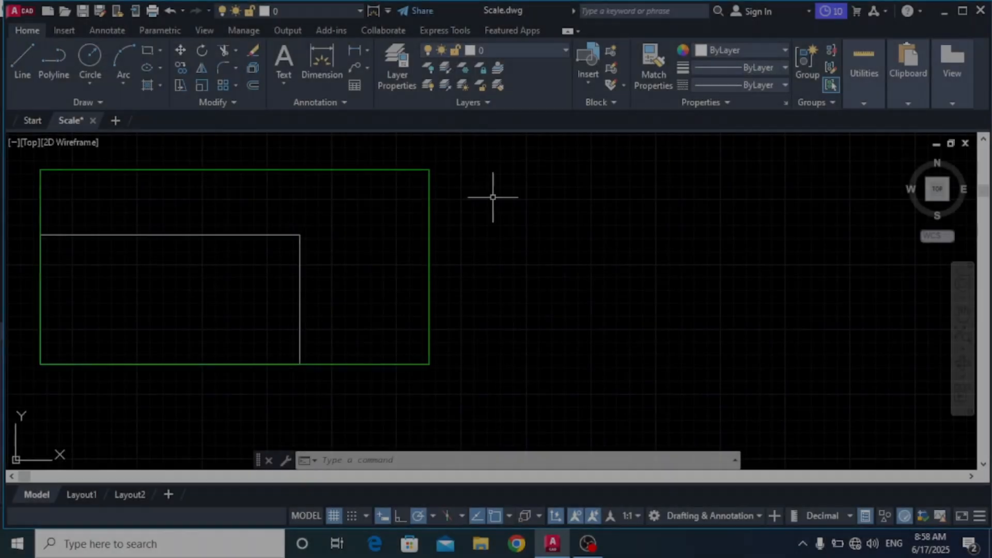
pyautogui.scroll(-1, 478, 172)
pyautogui.scroll(-2, 457, 232)
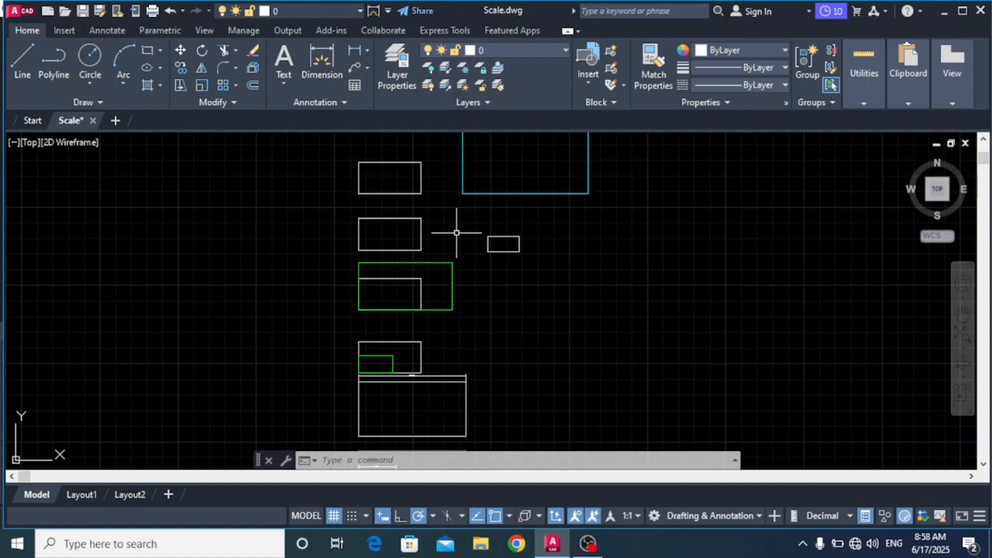